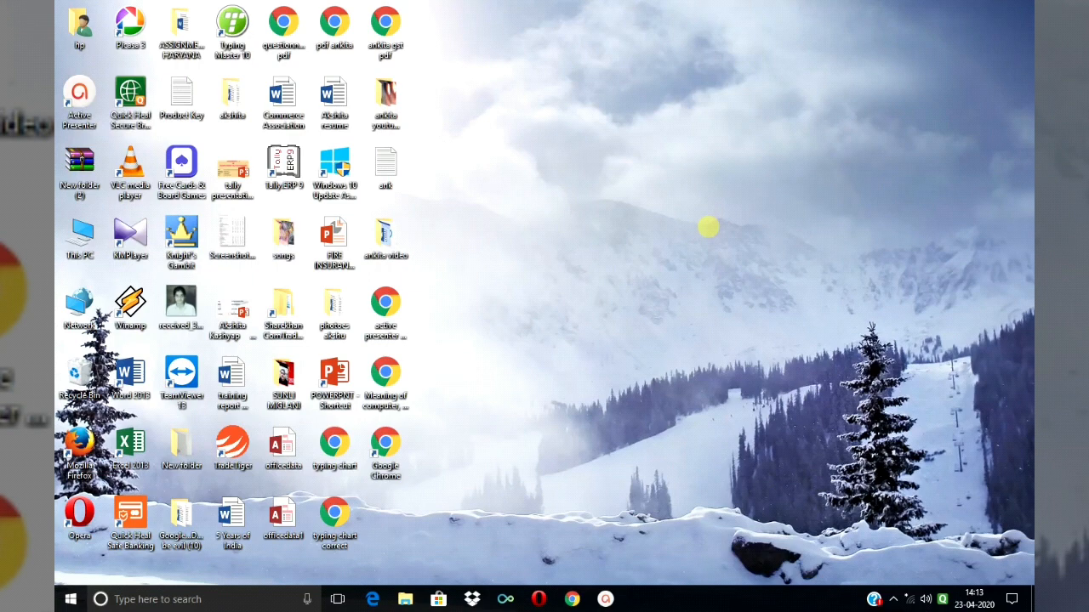
Launch Word from the Run dialog and create a new blank document
key(super+r)
key(Return)
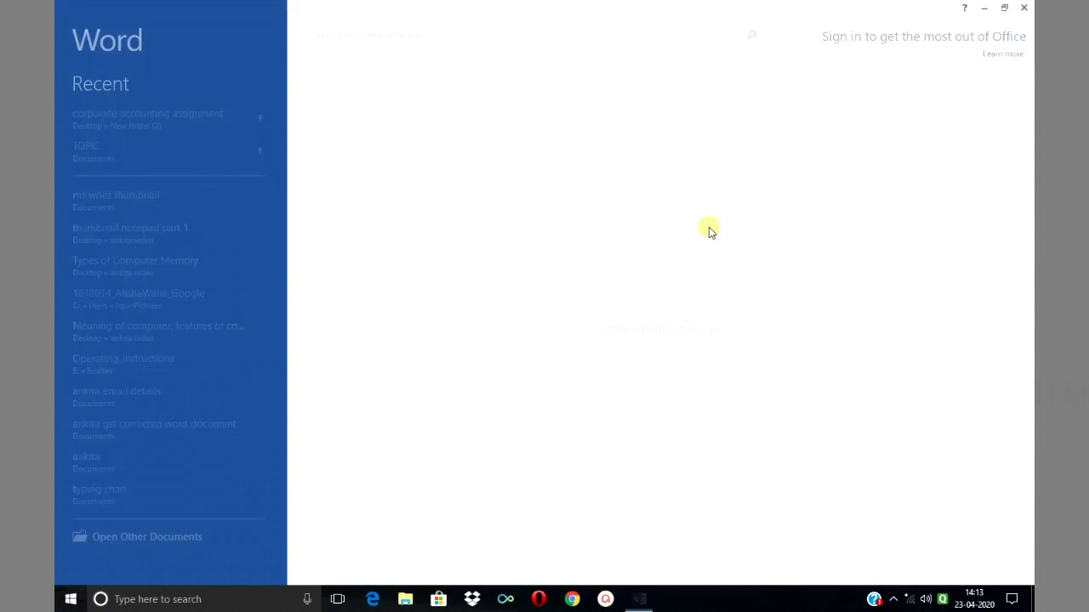
key(Return)
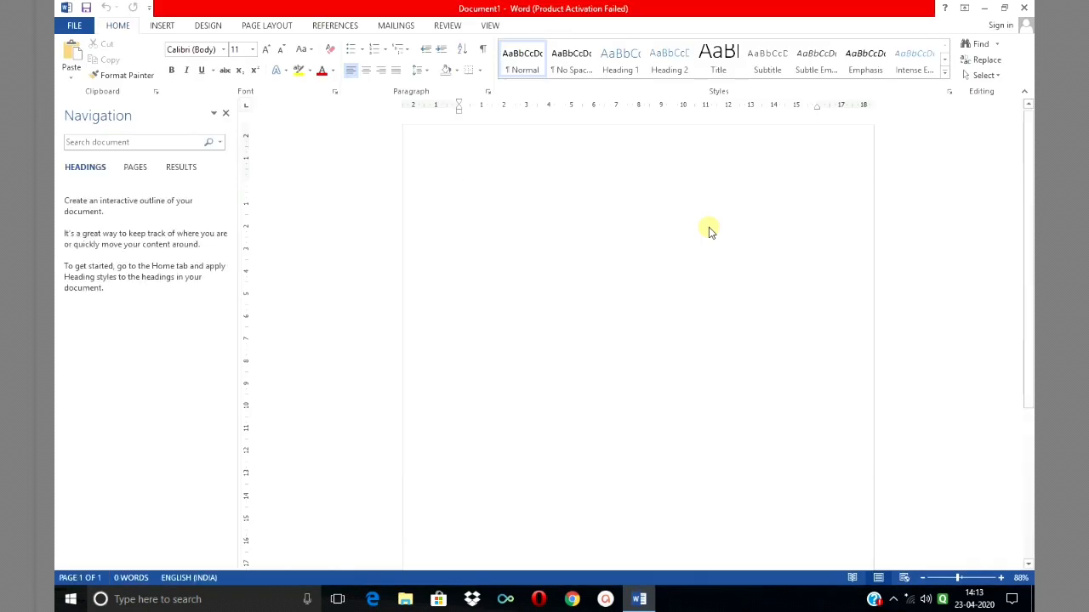
key(Return)
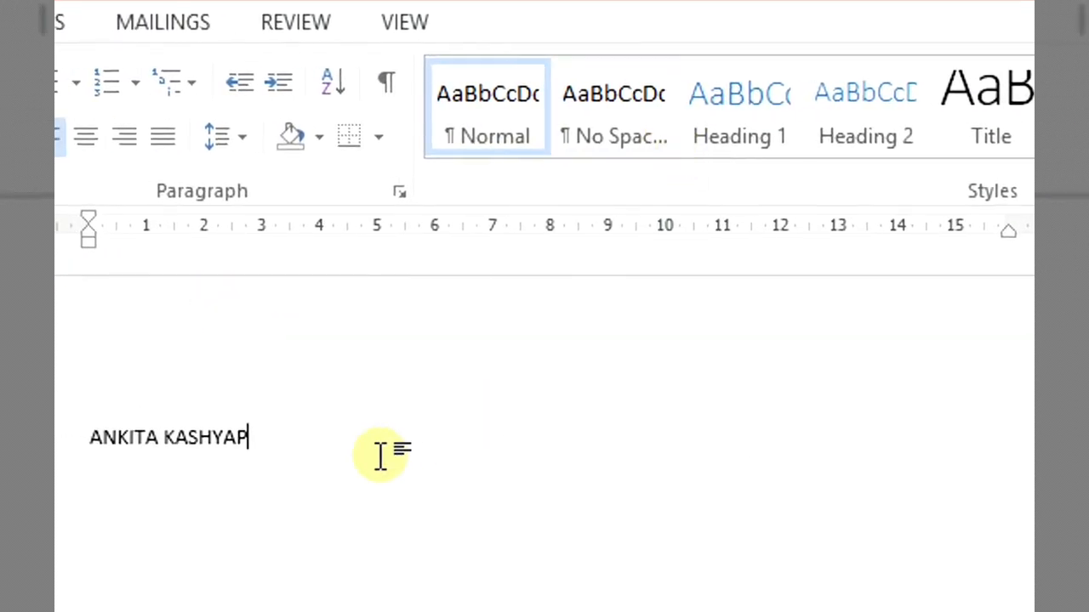
Format the name line in the document with the List Paragraph, Subtle Reference and Intense Quote styles in turn
triple_click(281, 456)
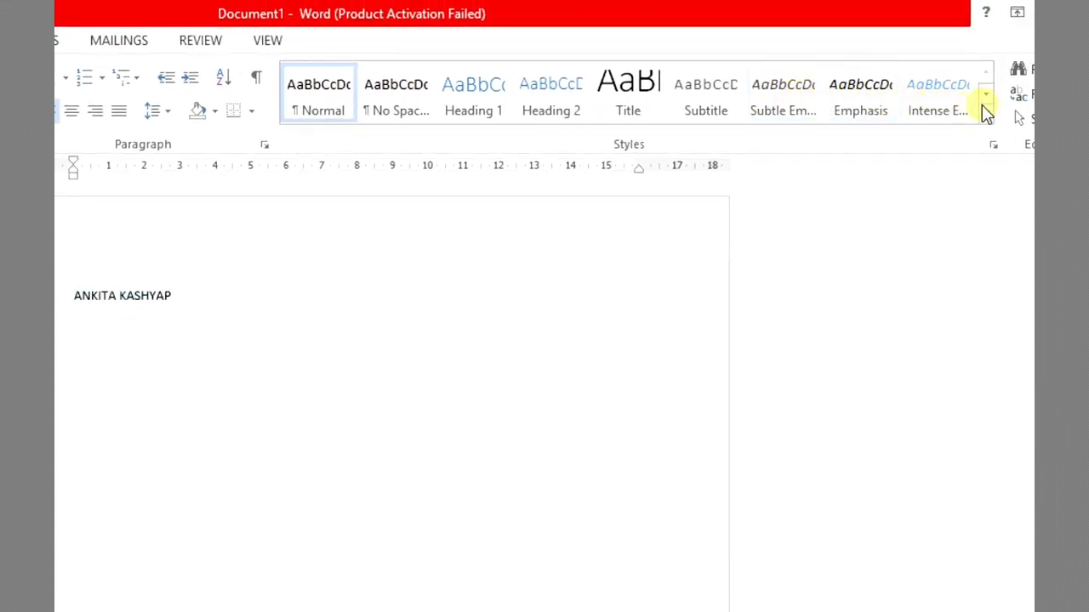
click(986, 94)
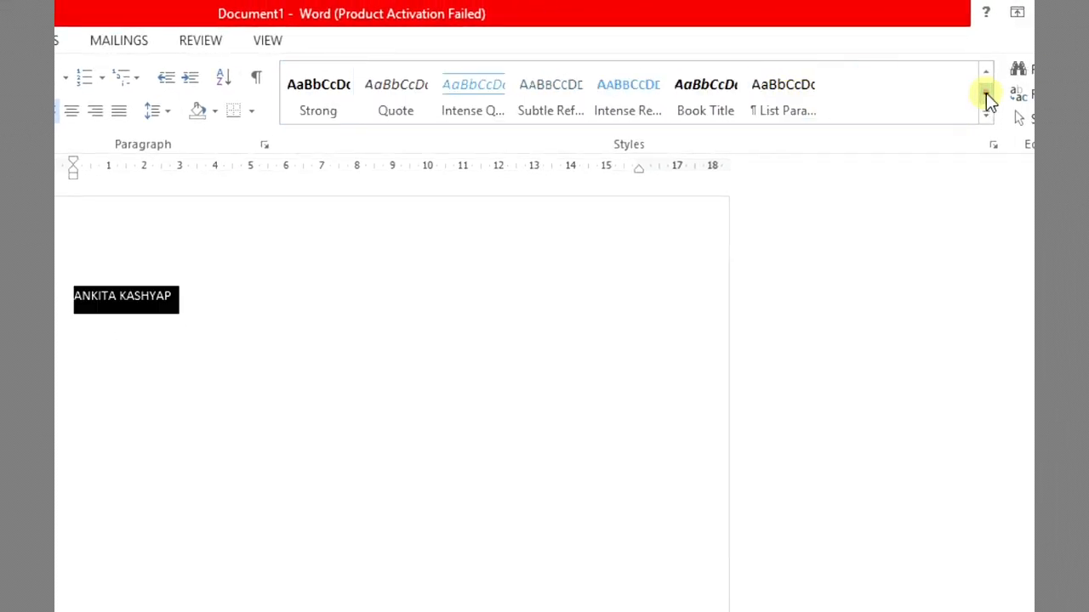
click(765, 115)
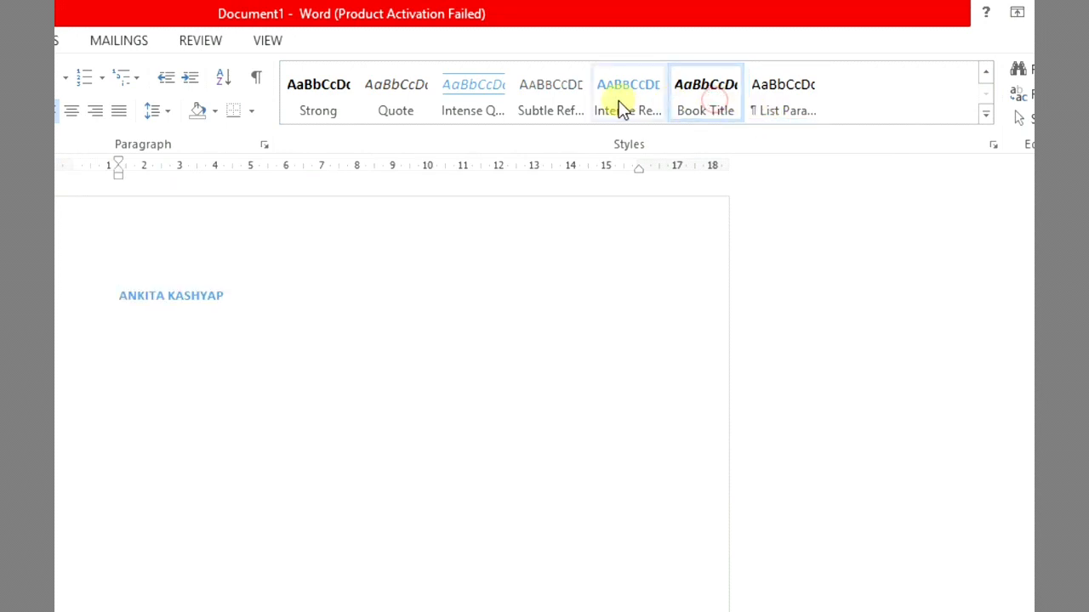
click(563, 109)
click(486, 101)
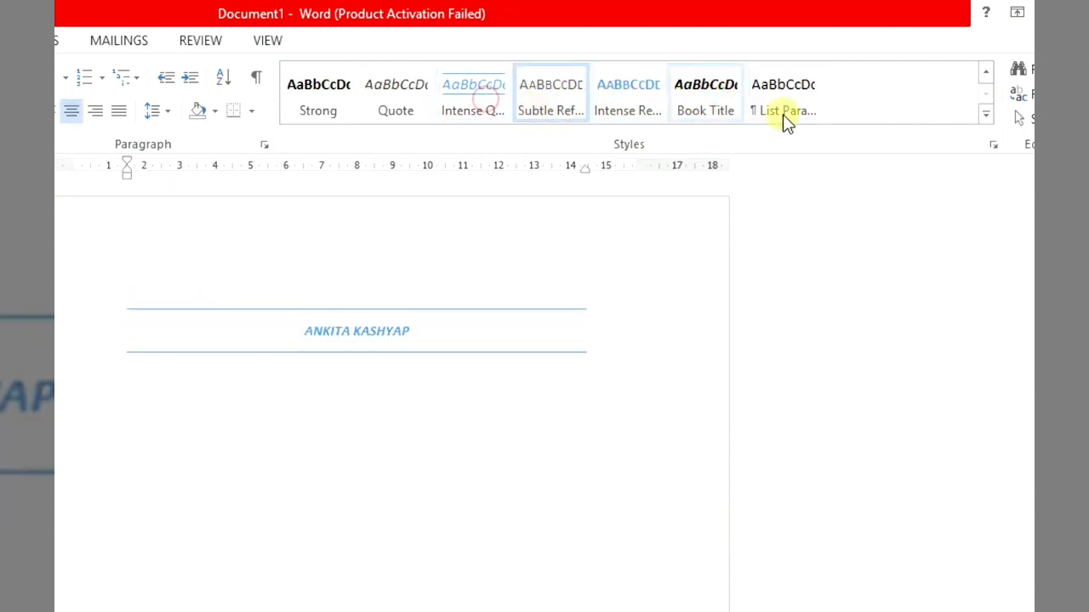
Start creating a new style from the name's formatting and open its full settings, keeping the name Style1
click(986, 116)
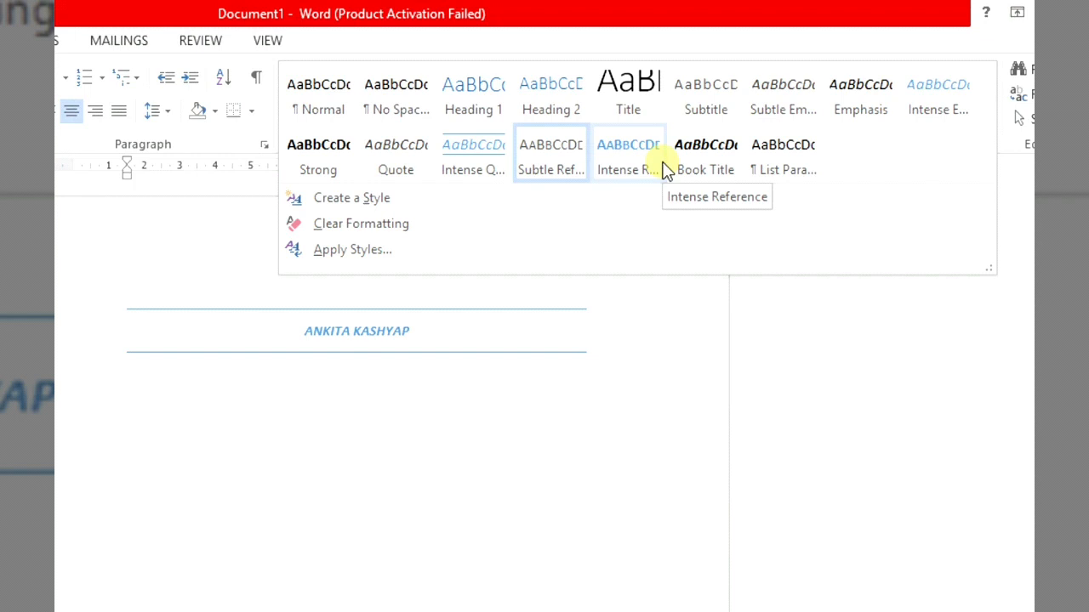
click(389, 201)
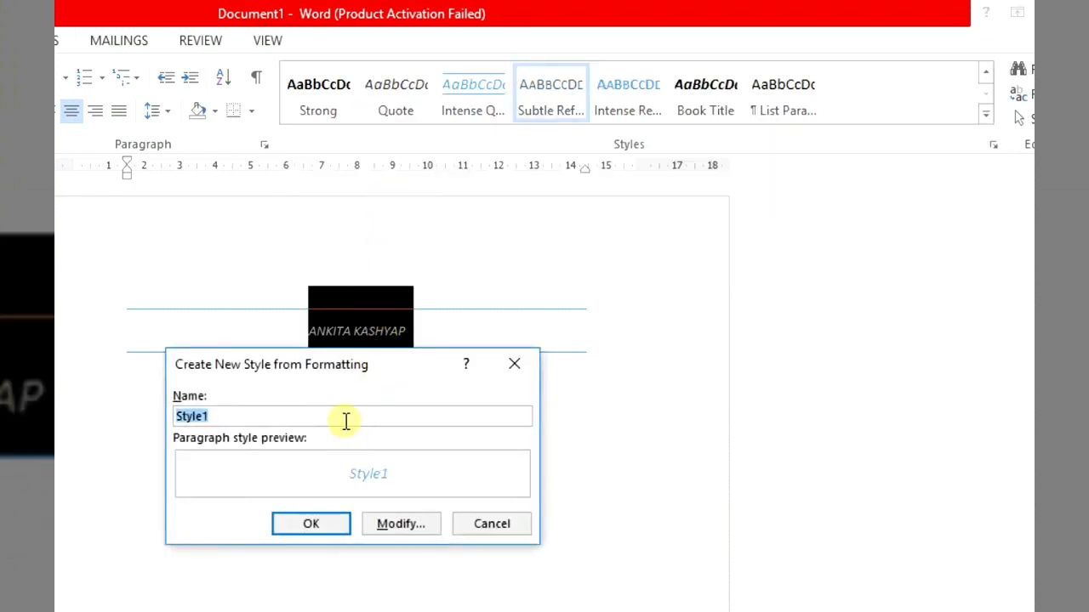
click(393, 525)
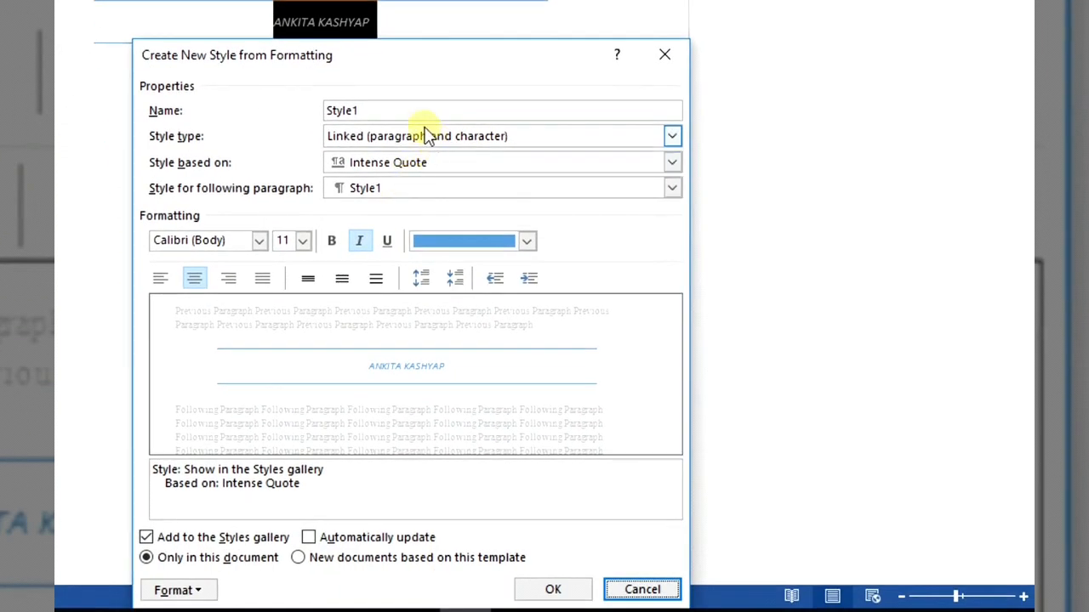
click(479, 117)
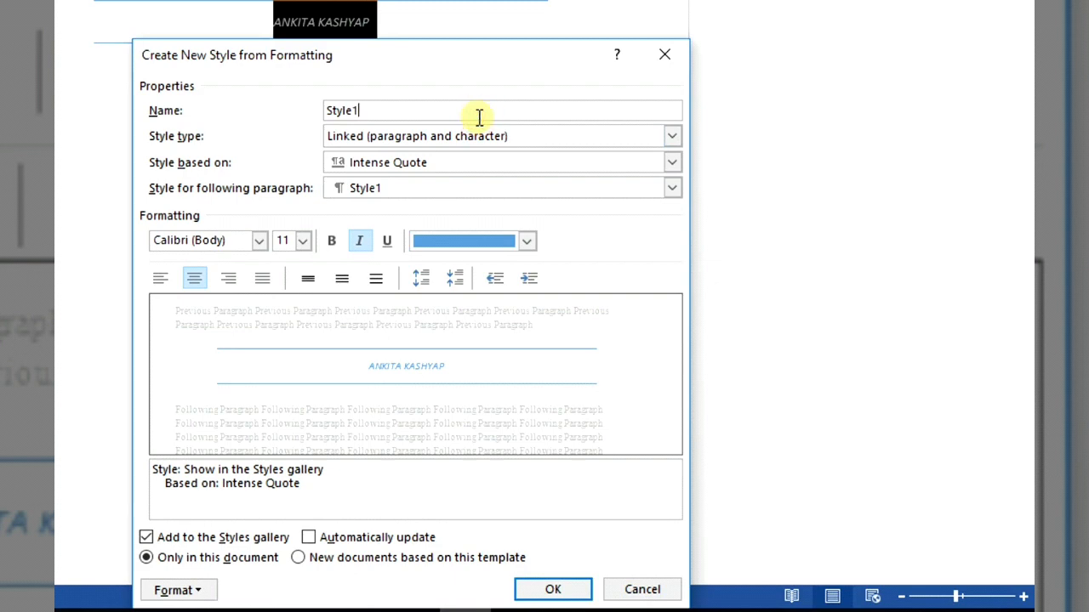
Try the Character and Linked style types for Style1, then set the type to Paragraph
click(527, 143)
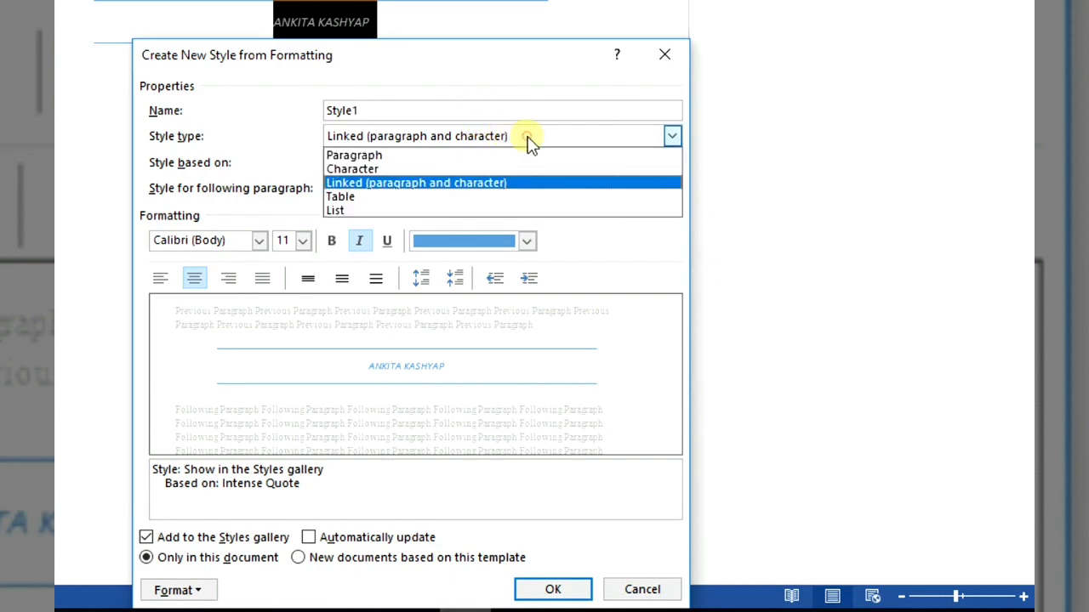
click(508, 167)
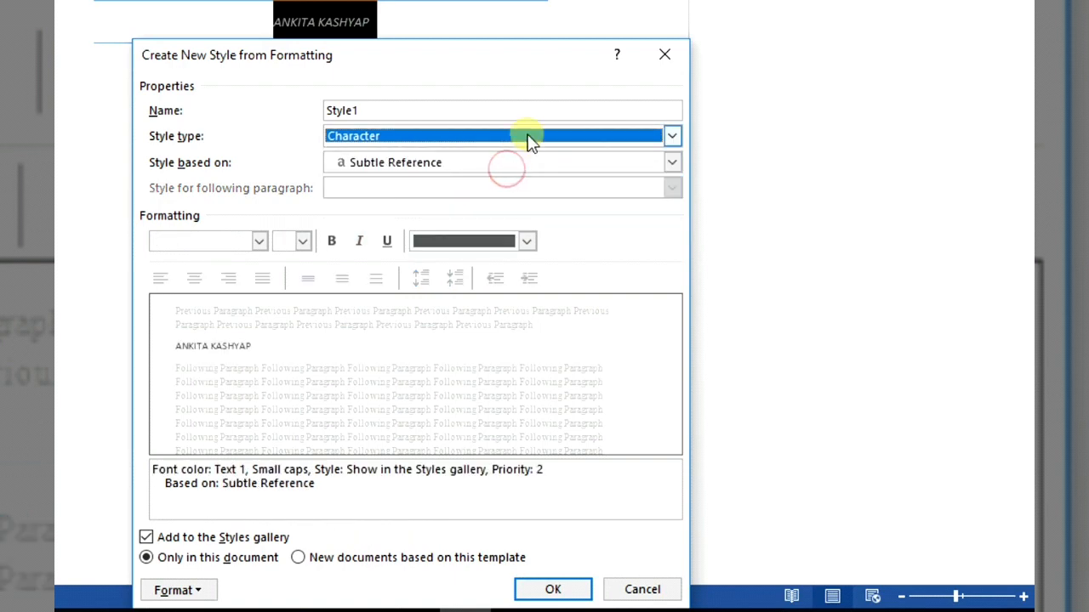
click(527, 139)
click(525, 186)
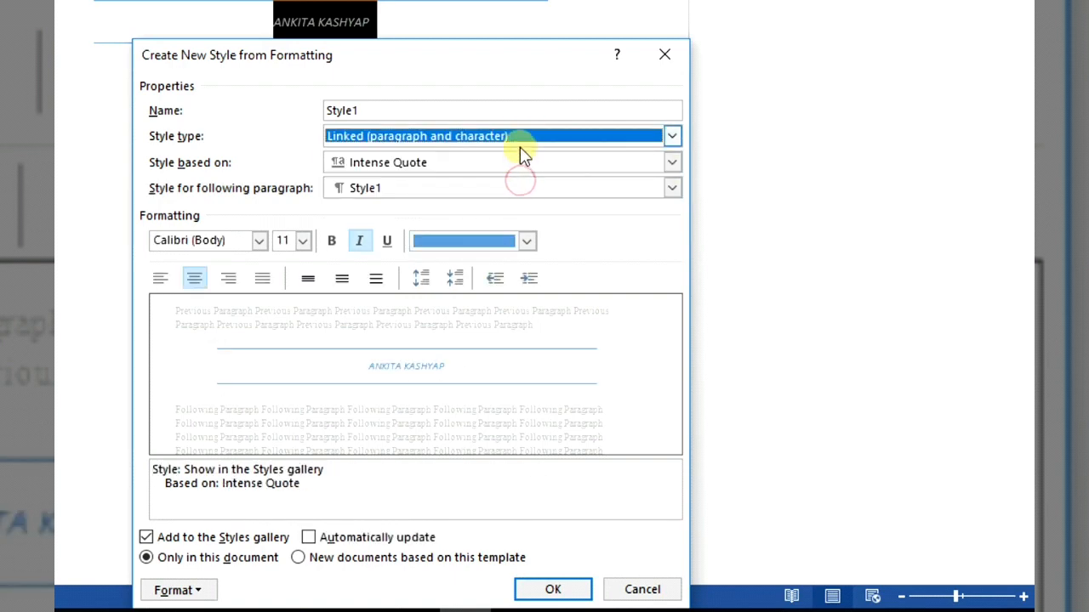
click(517, 141)
click(514, 156)
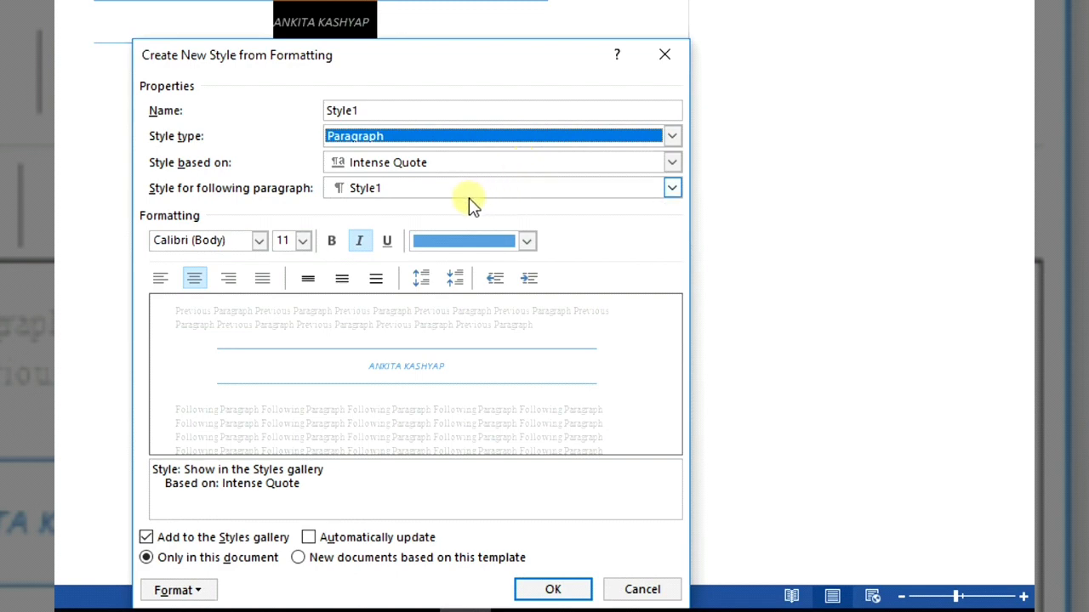
Try Algerian as the new style's font, then set the font to Comic Sans MS
click(258, 240)
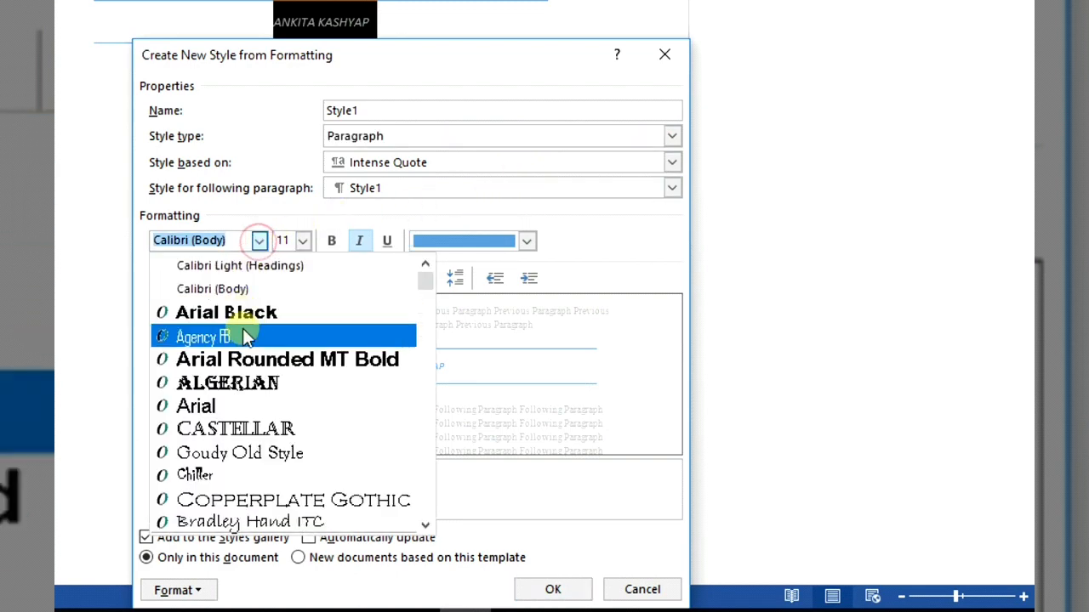
click(261, 383)
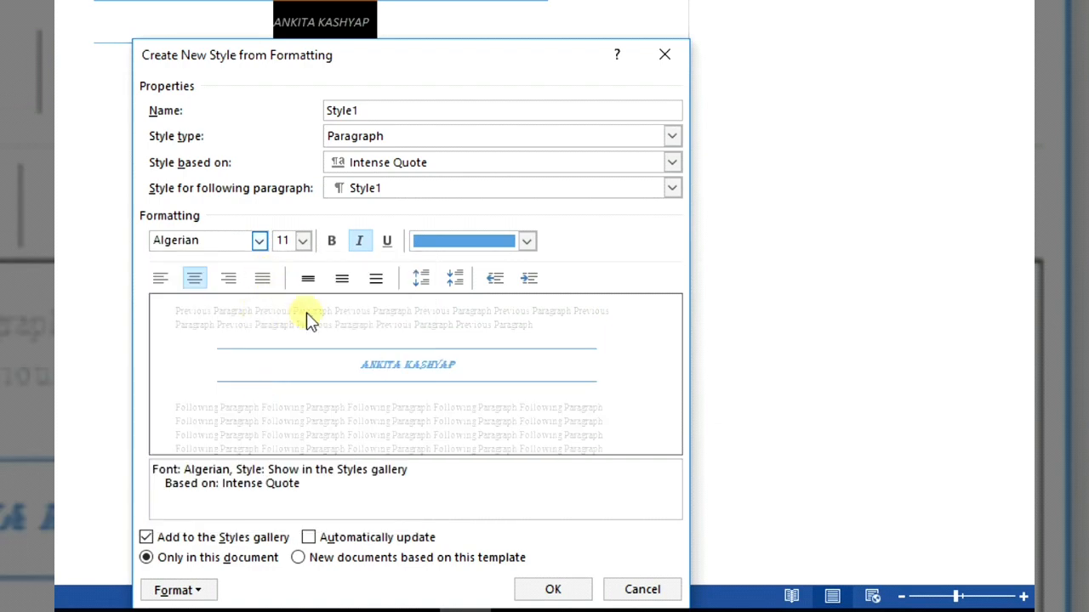
click(260, 241)
scroll(255, 430, down, 3)
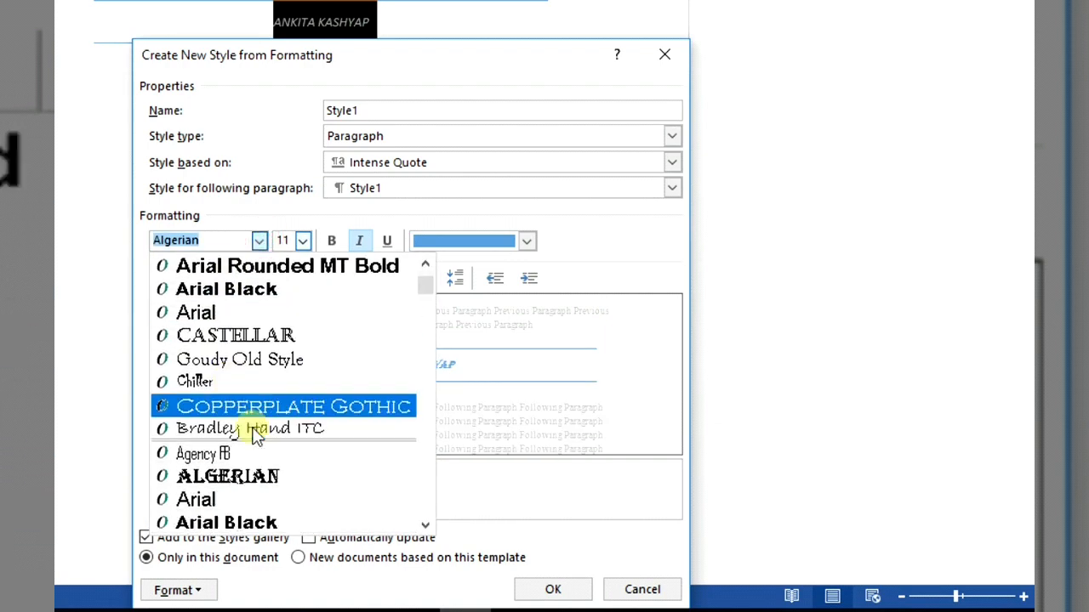
scroll(266, 417, down, 7)
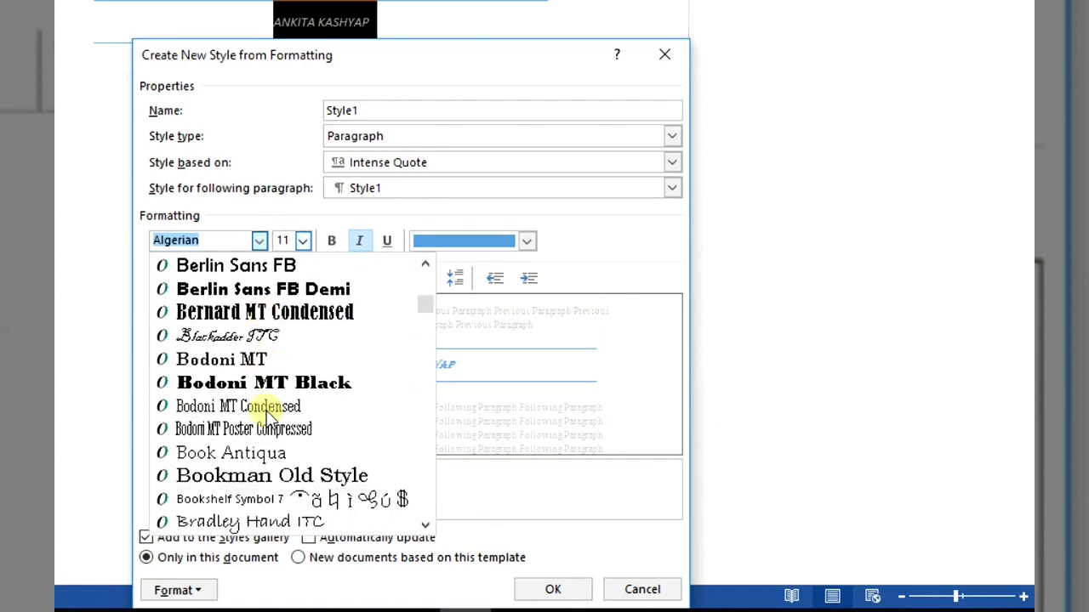
scroll(269, 419, down, 3)
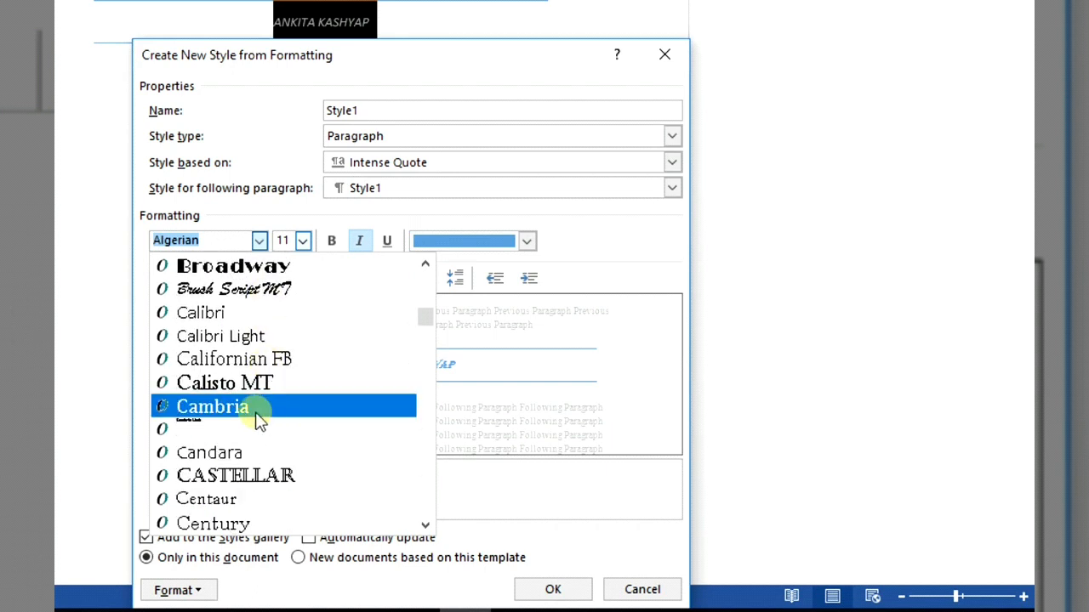
scroll(255, 425, down, 3)
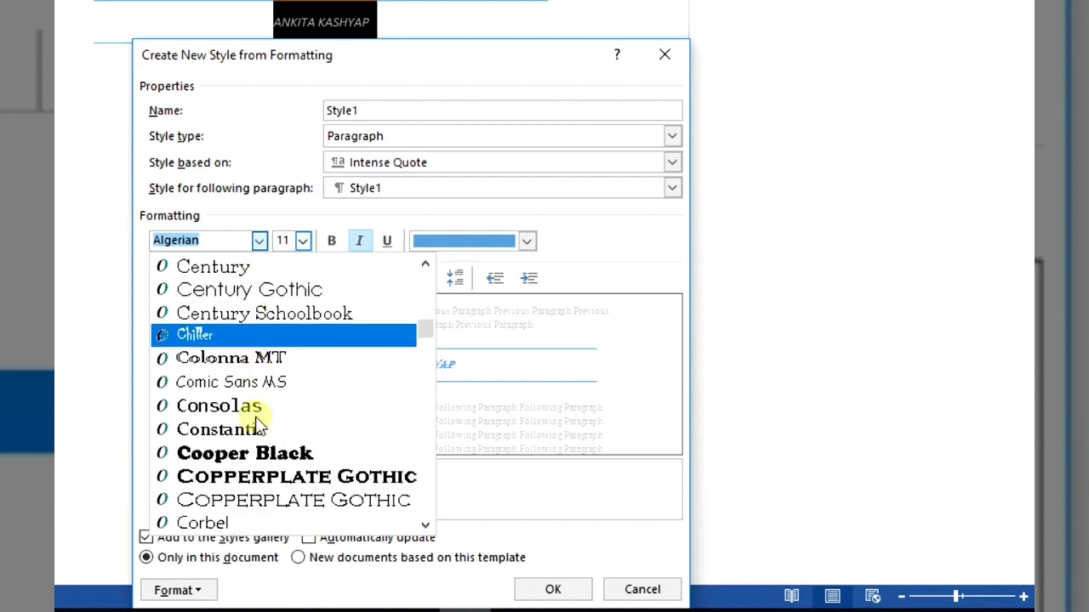
click(259, 389)
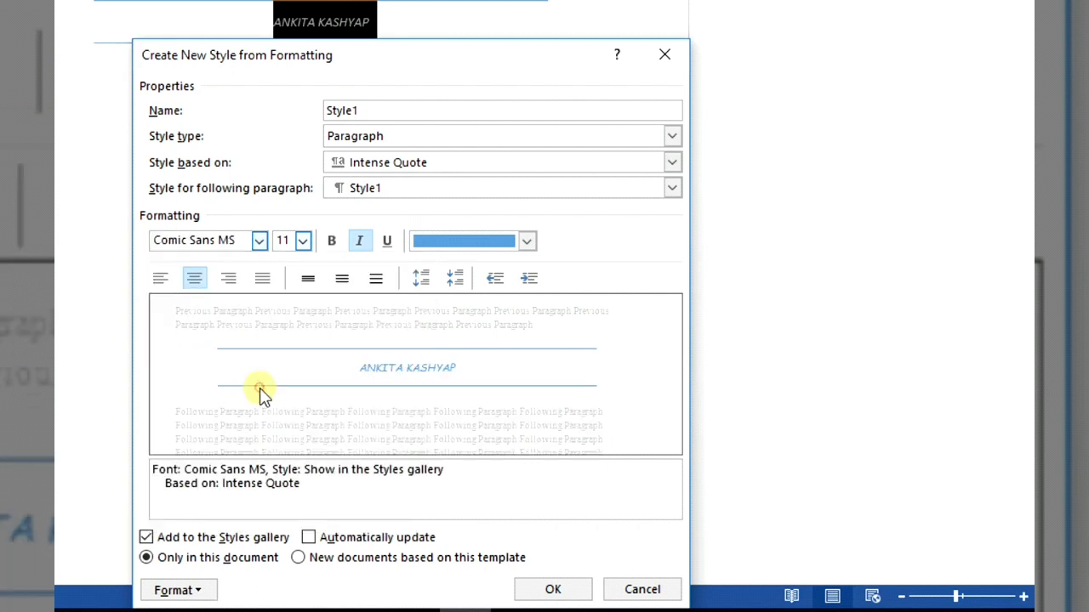
Set the style's font size to 22 and make its text bold and underlined
click(303, 241)
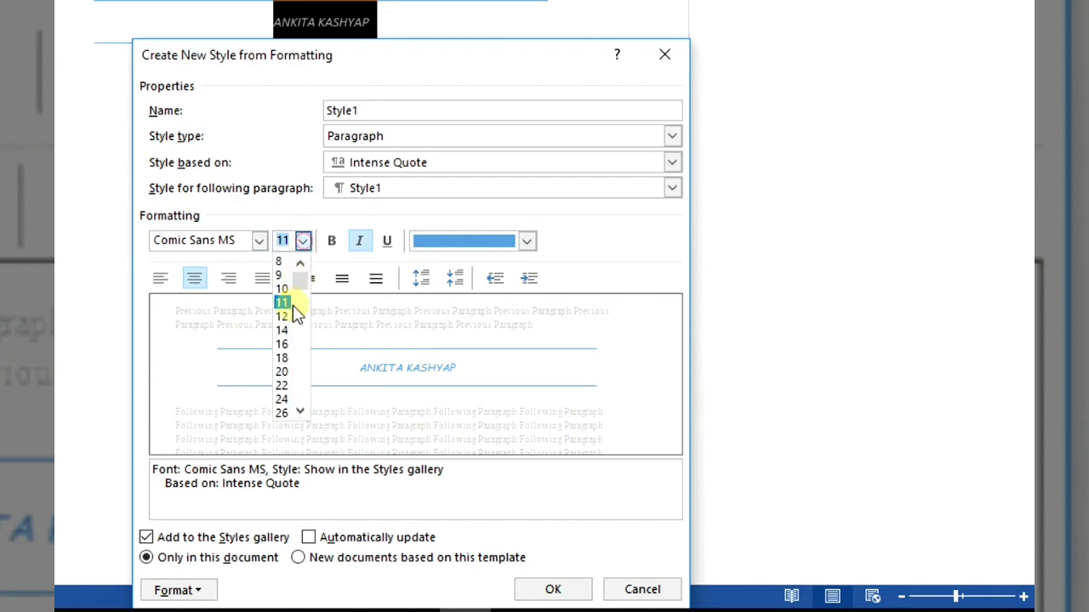
click(282, 387)
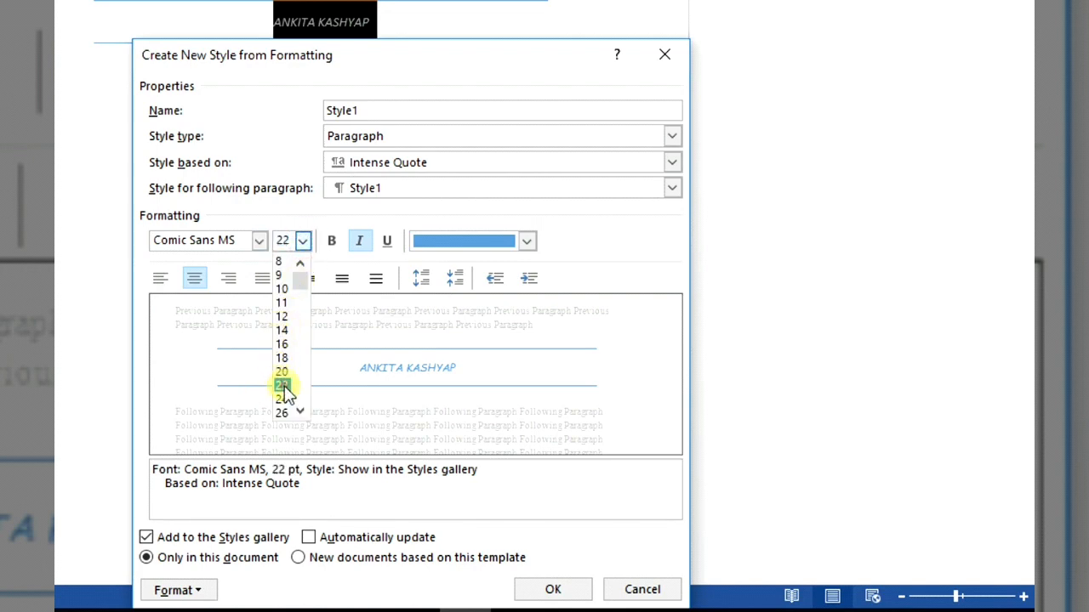
click(331, 241)
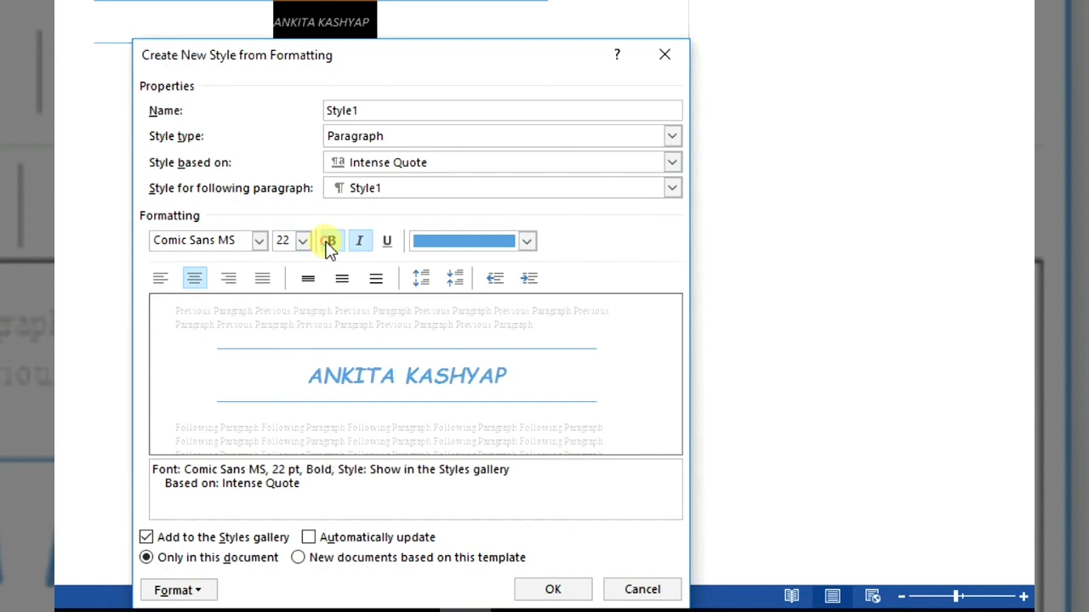
click(386, 240)
Try a light orange font color for the style, then set it to the light gray Accent 3 shade
click(527, 240)
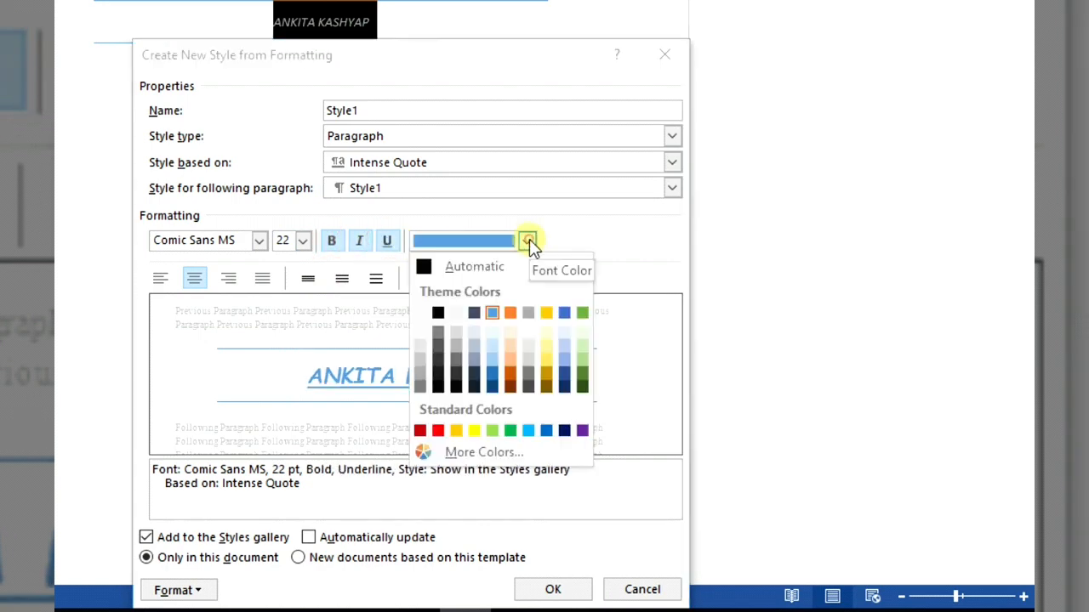
click(509, 359)
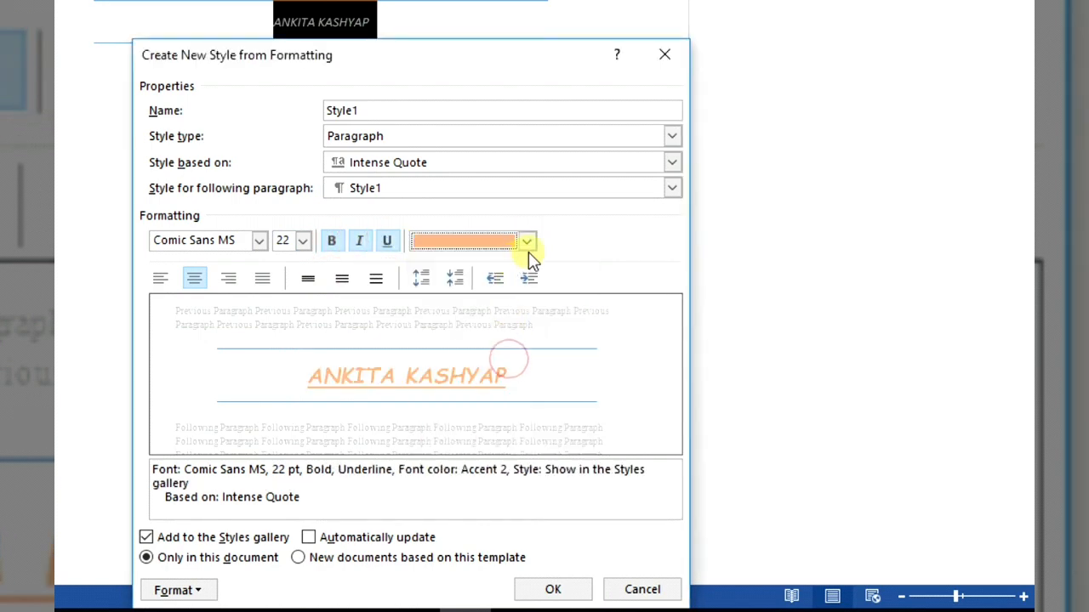
click(529, 245)
click(530, 361)
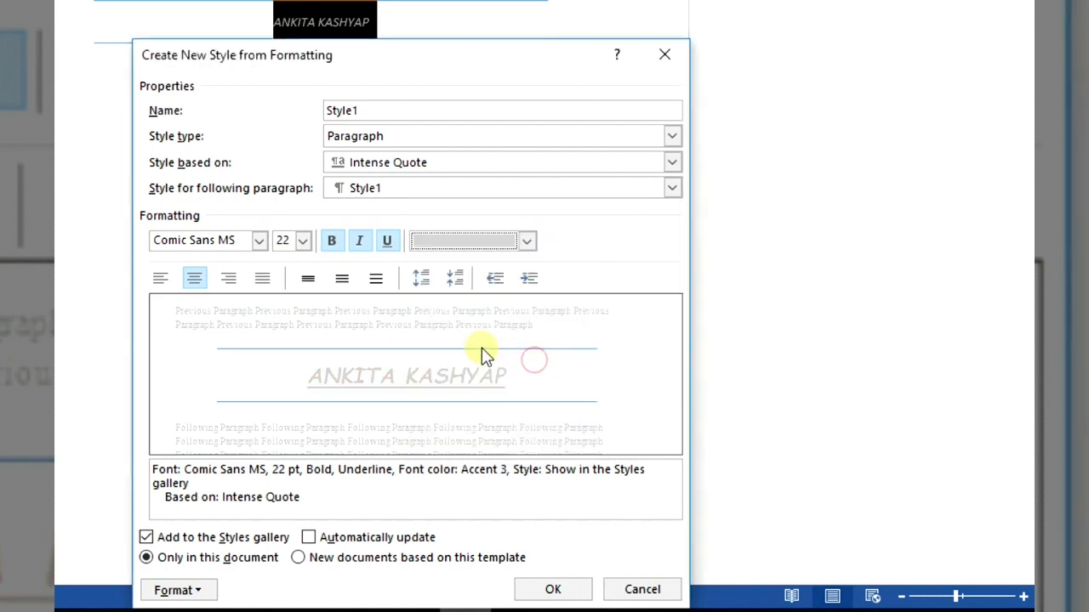
Try left, centered and right alignment for the style, then set it to justified
click(160, 282)
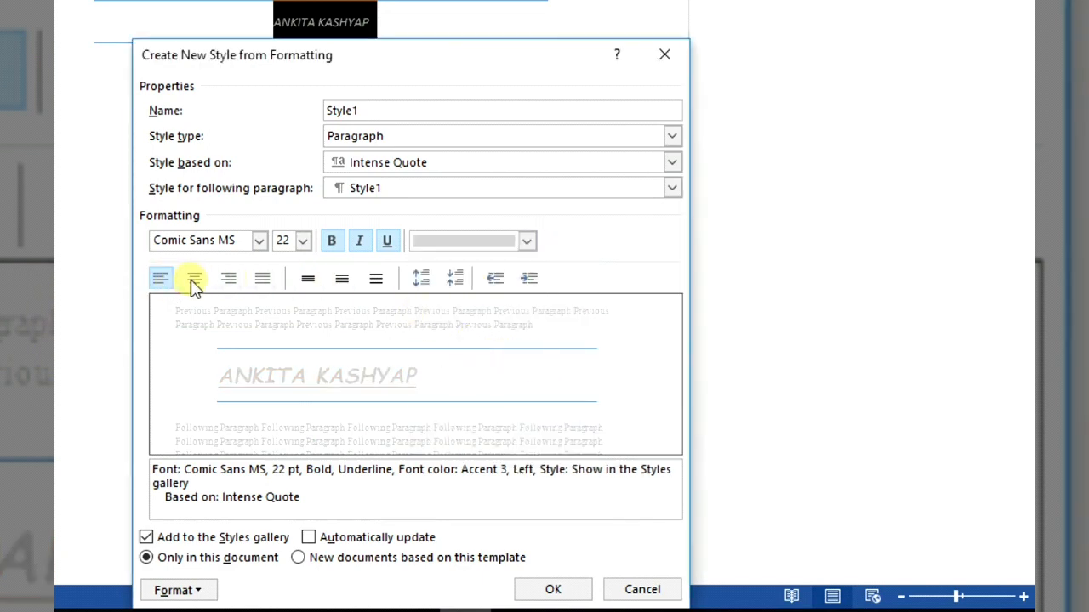
click(194, 281)
click(228, 281)
click(262, 280)
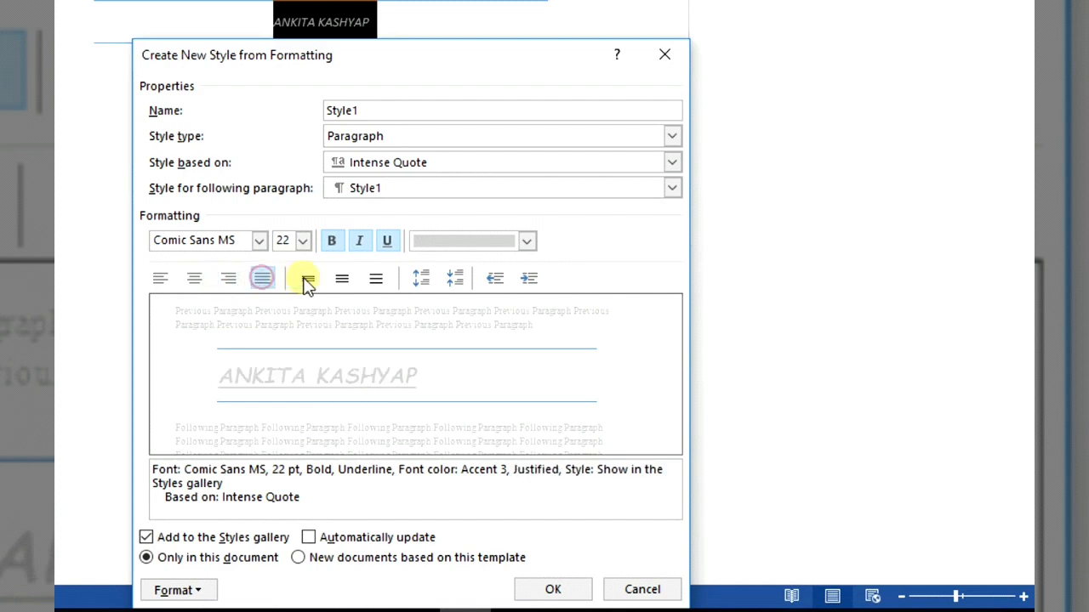
Compare single, 1.5 and double line spacing for the style and settle on 1.5 lines
click(308, 281)
click(341, 279)
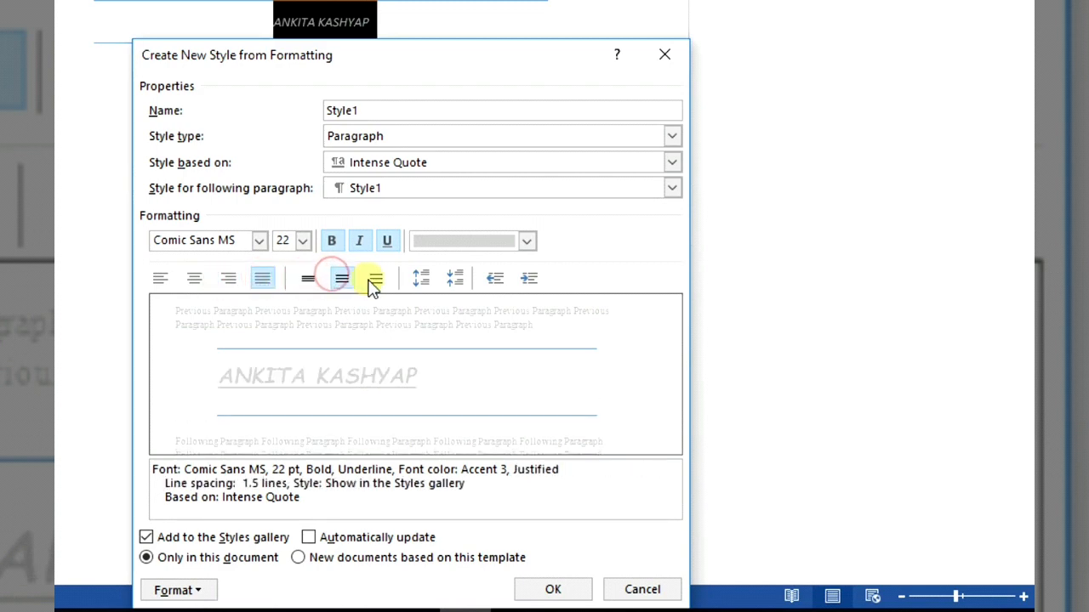
click(374, 281)
click(342, 281)
click(309, 283)
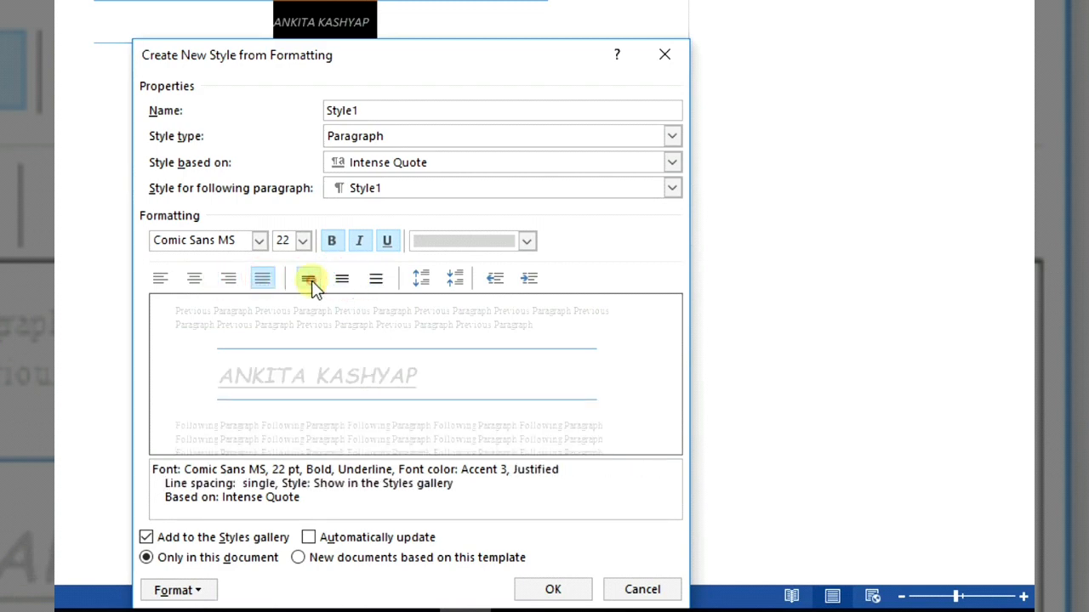
click(342, 279)
click(375, 279)
click(341, 279)
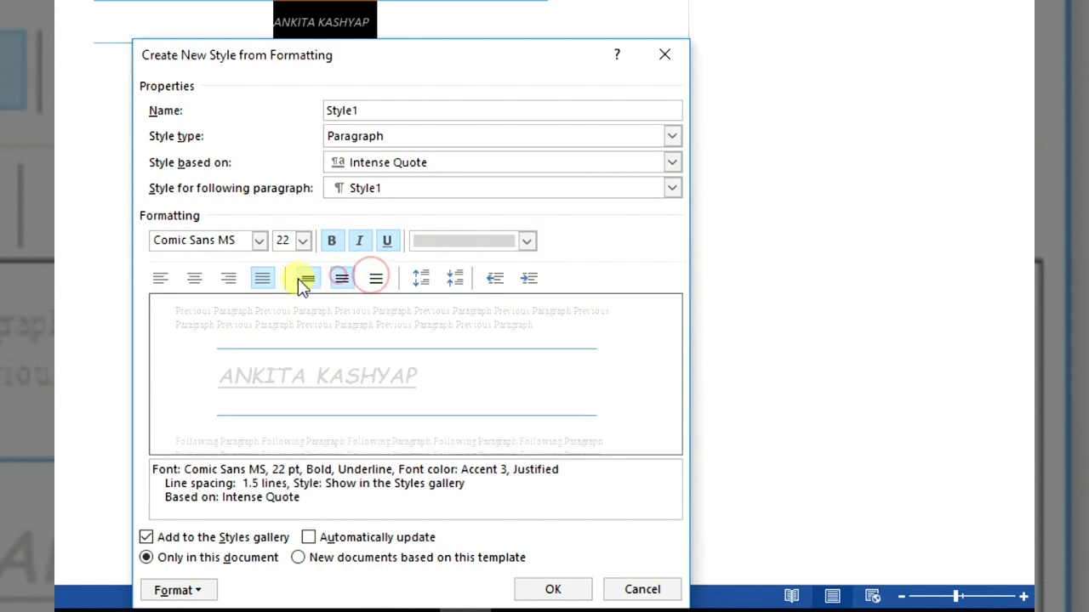
click(306, 280)
click(342, 281)
click(374, 280)
click(342, 281)
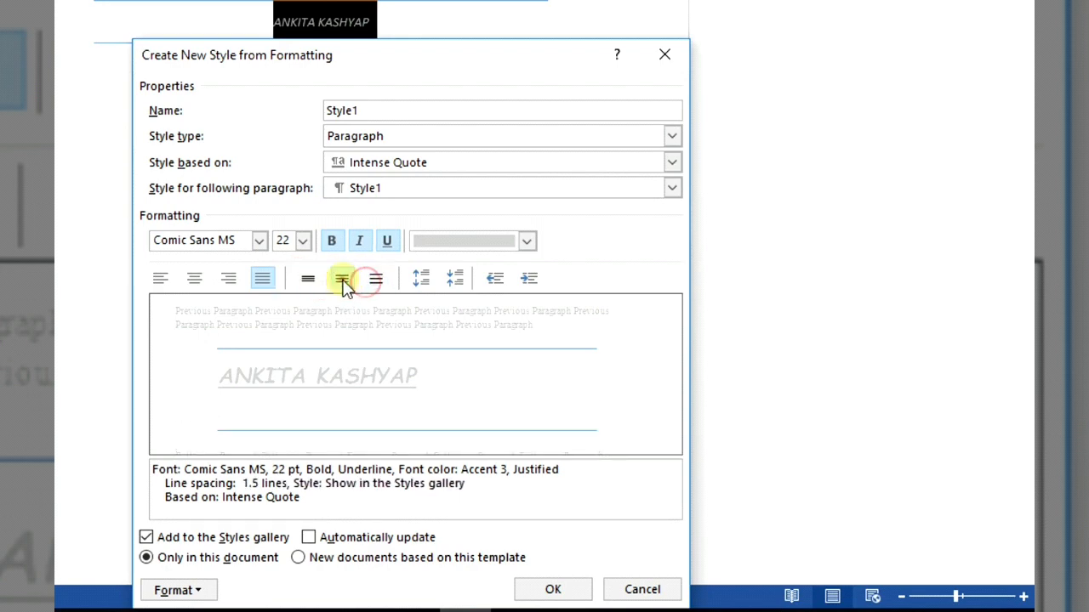
Increase the style's paragraph spacing to 30 pt before and after
click(423, 282)
click(422, 282)
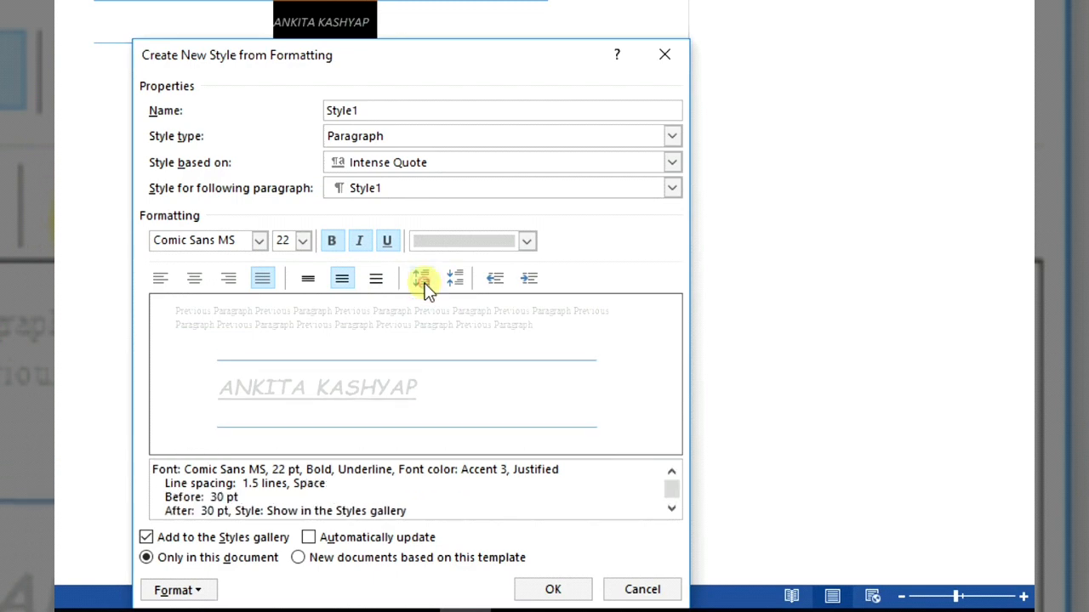
Try 72 pt spacing before and after for the style, then reduce it to the spacing inherited from Intense Quote
click(423, 282)
click(423, 282)
click(423, 283)
click(423, 282)
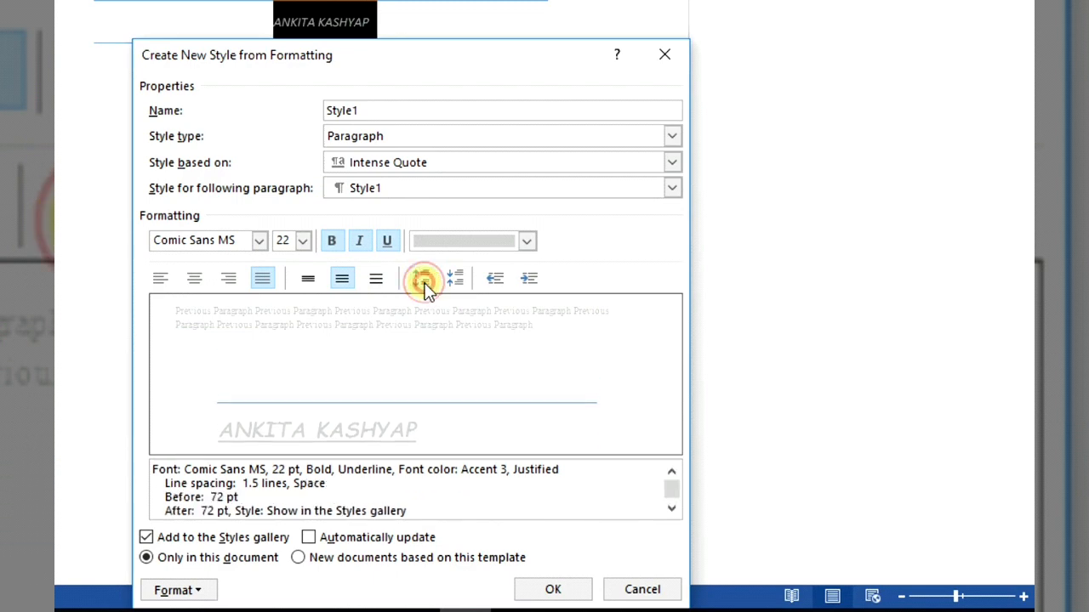
click(459, 286)
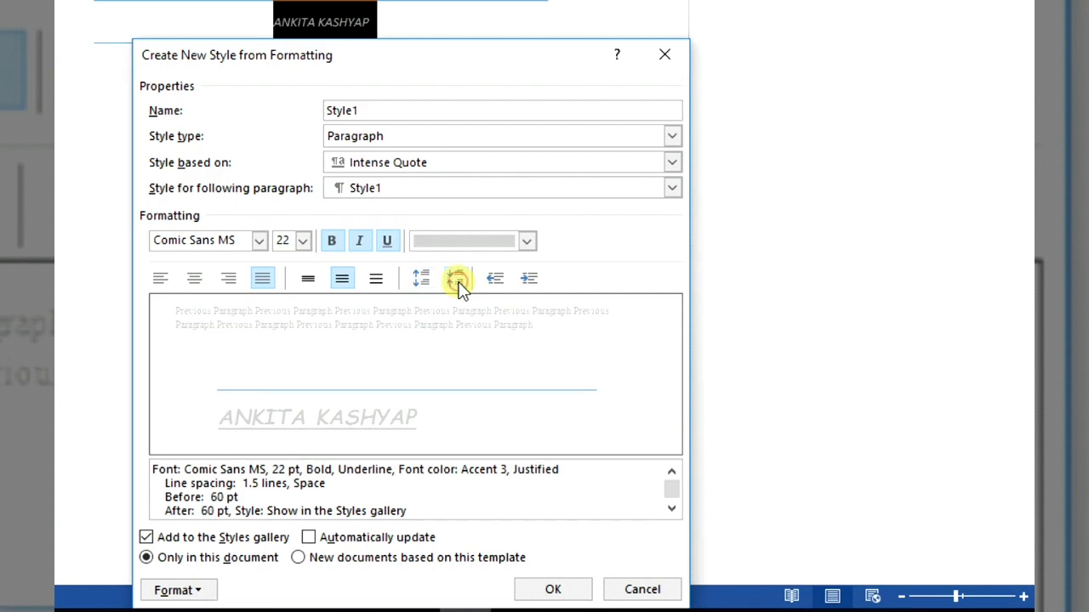
click(459, 286)
click(459, 286)
click(458, 286)
click(459, 286)
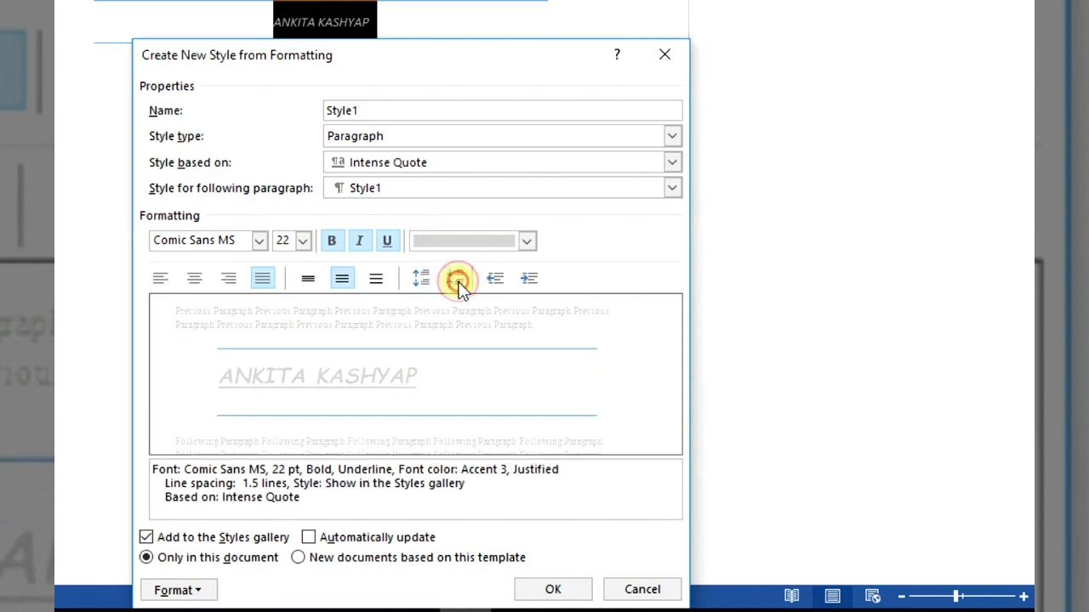
Try left indents of 0 and 3.81 cm for the style, then center it and settle on a 1.27 cm indent
click(495, 283)
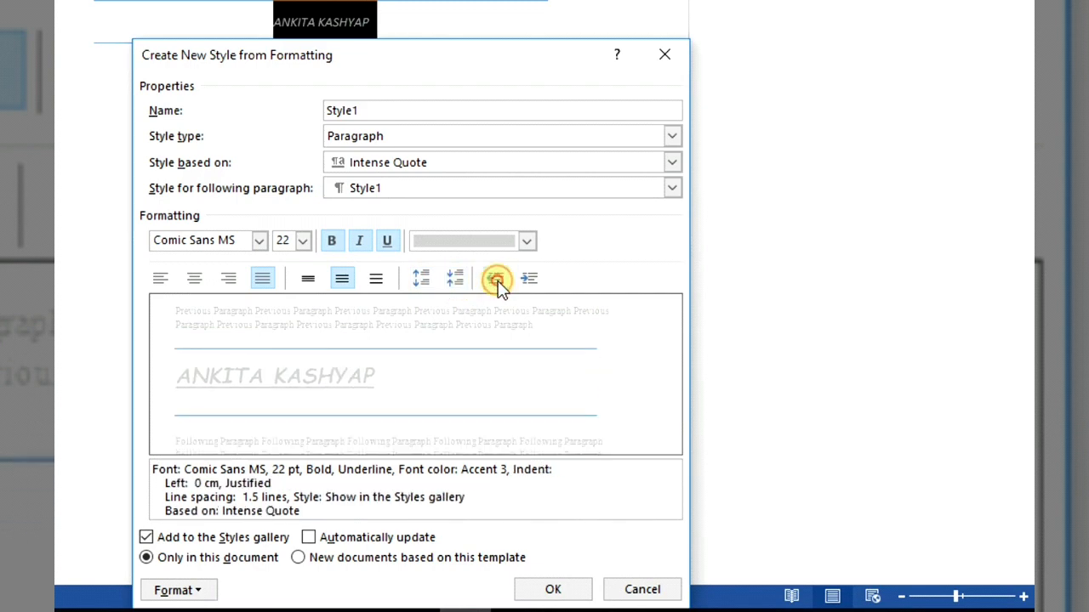
click(527, 280)
click(527, 280)
click(527, 281)
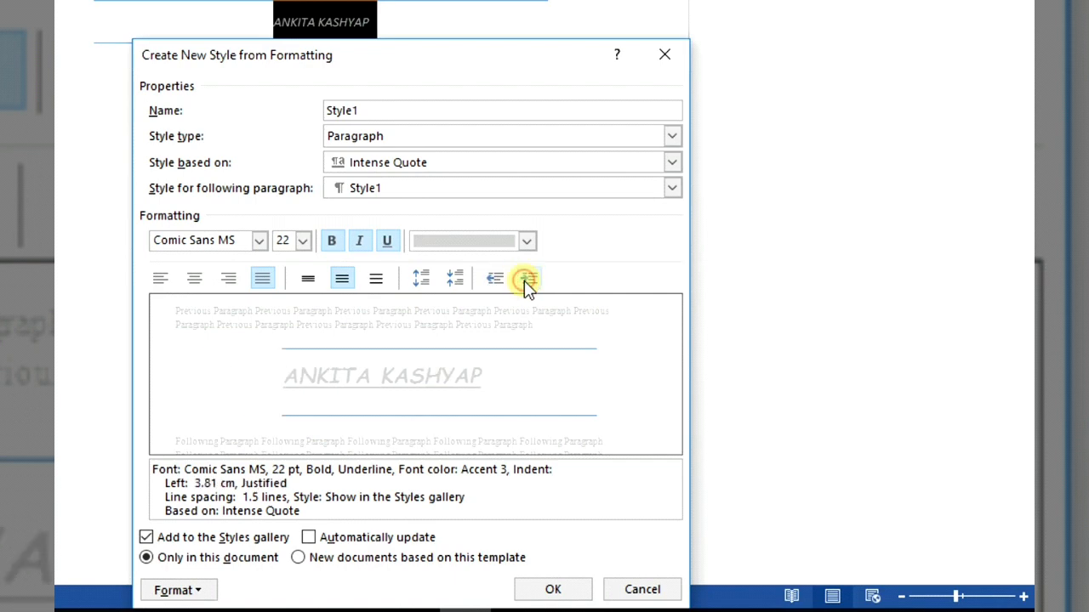
click(197, 280)
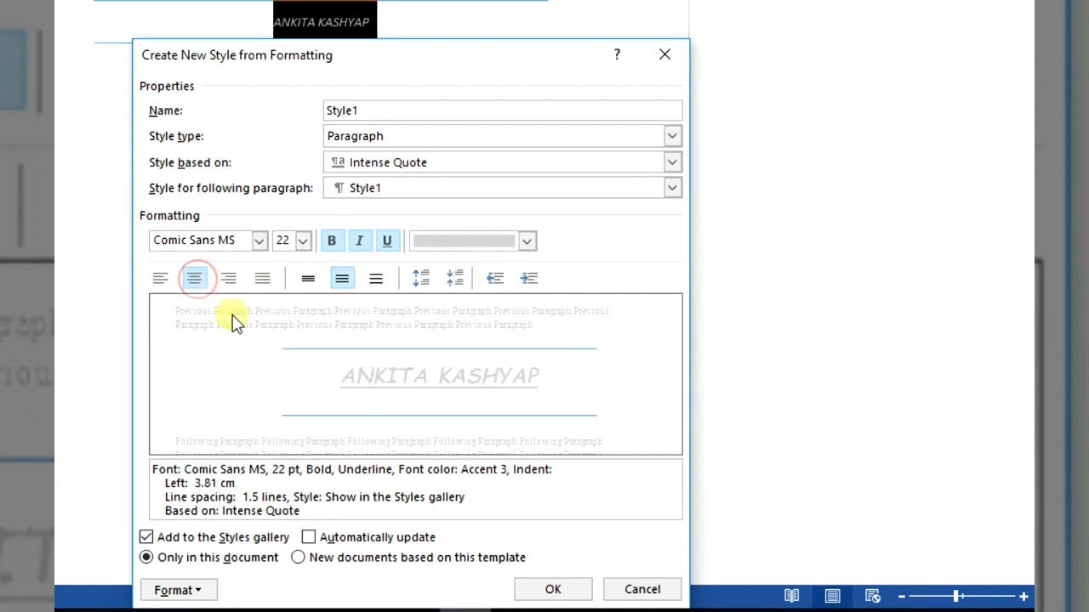
click(495, 279)
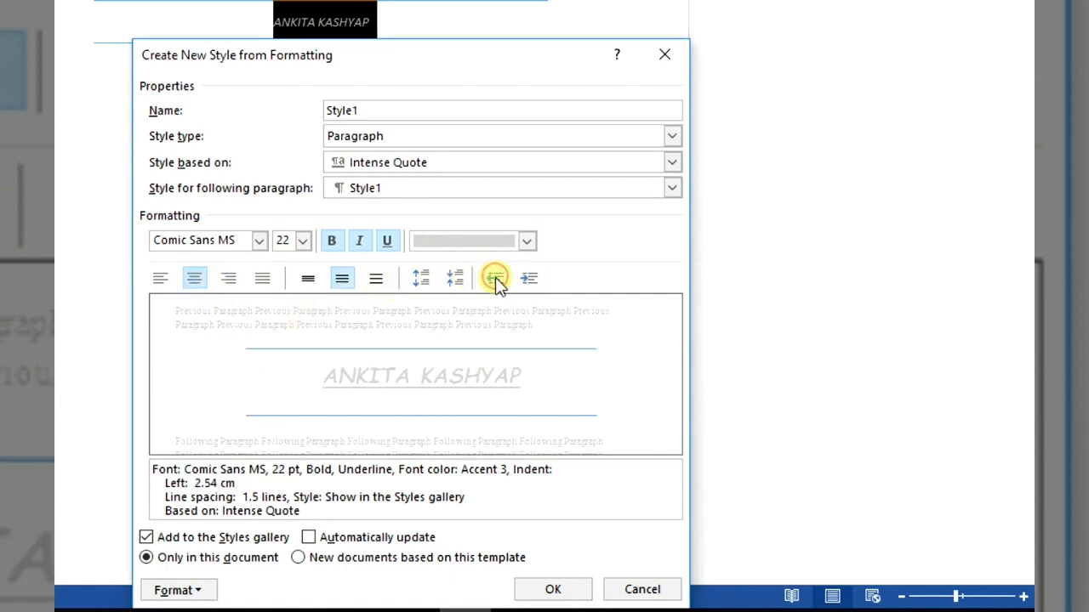
click(495, 279)
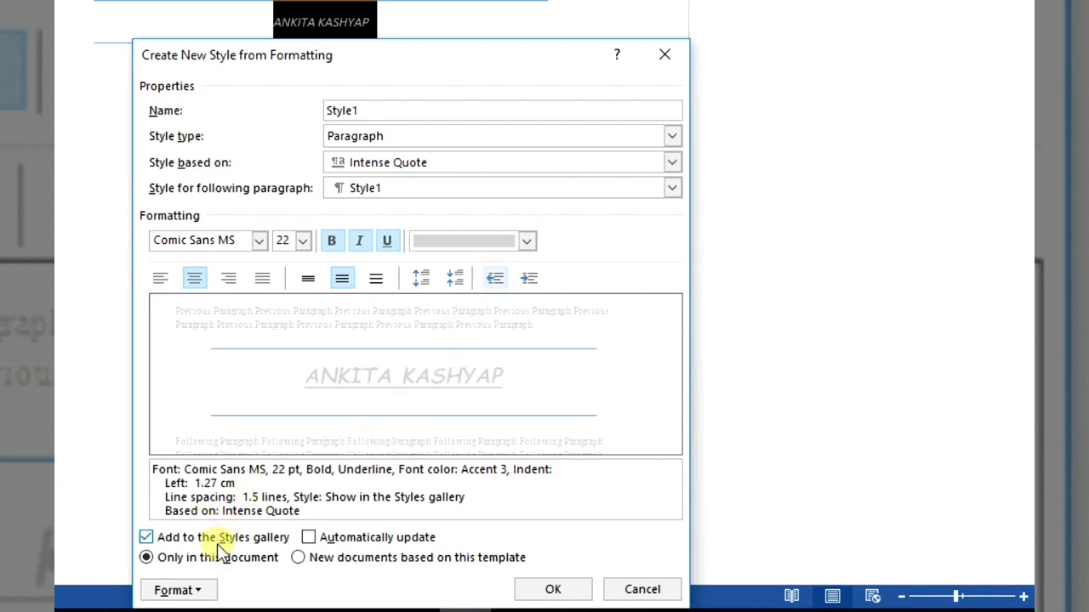
Give the style's font a double wavy underline in a darker blue Accent 1 shade
click(181, 591)
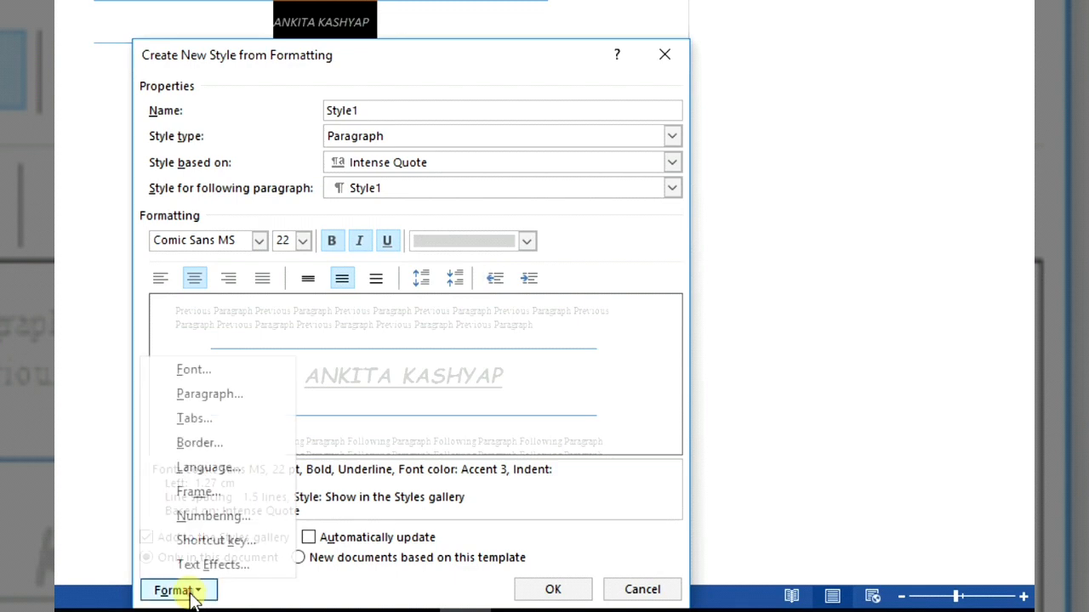
click(217, 377)
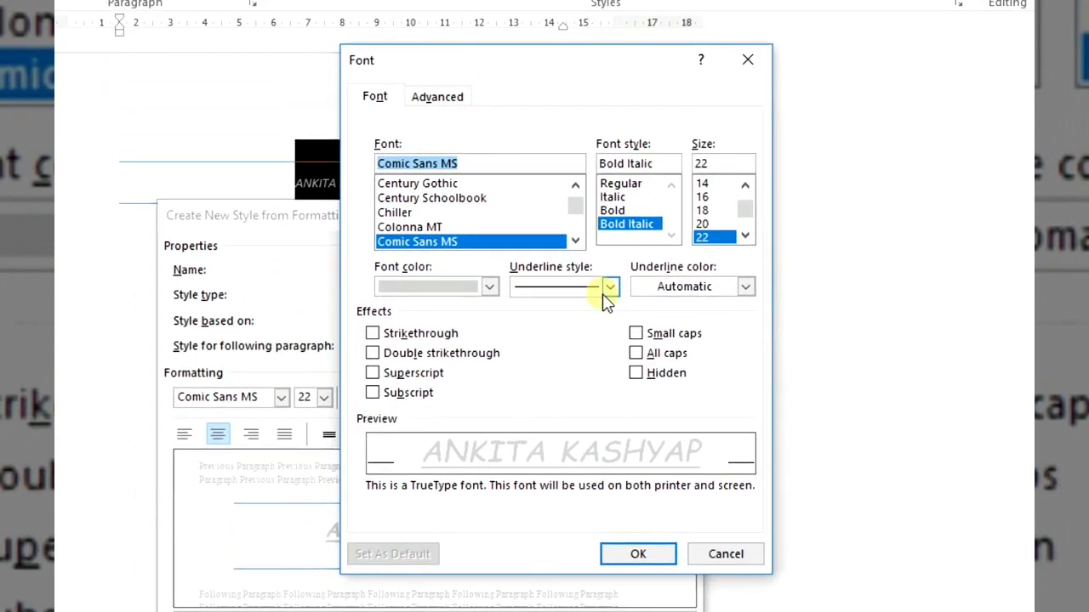
click(611, 288)
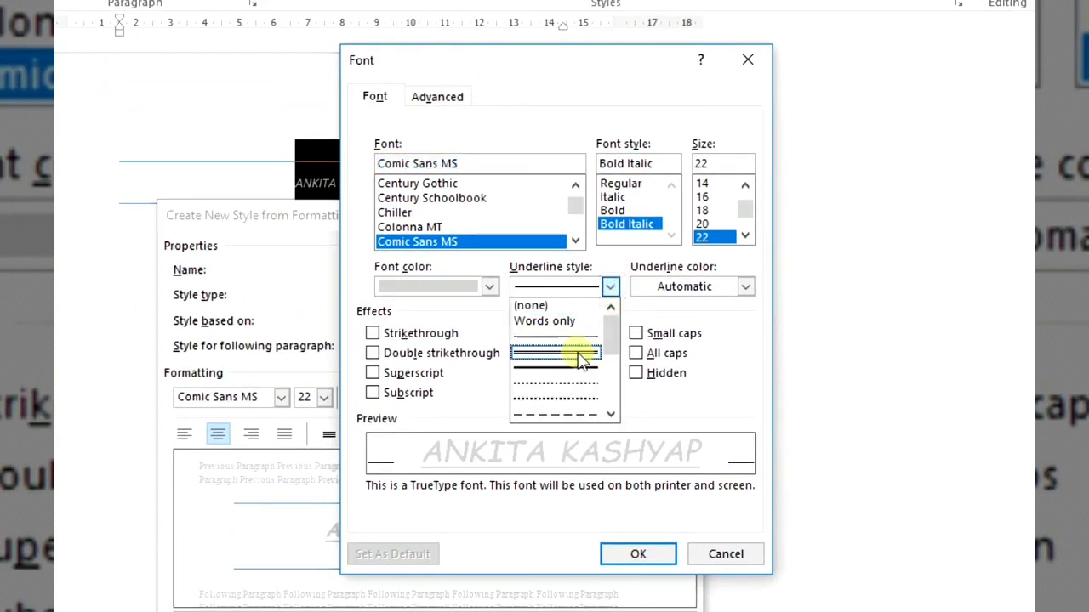
scroll(578, 415, down, 1)
scroll(578, 415, down, 3)
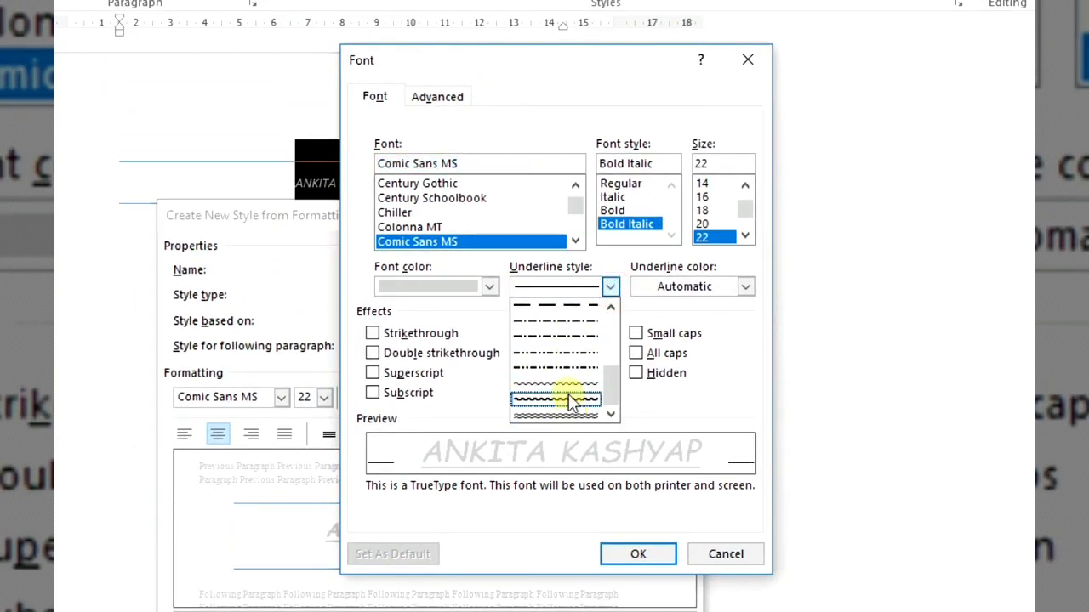
click(572, 418)
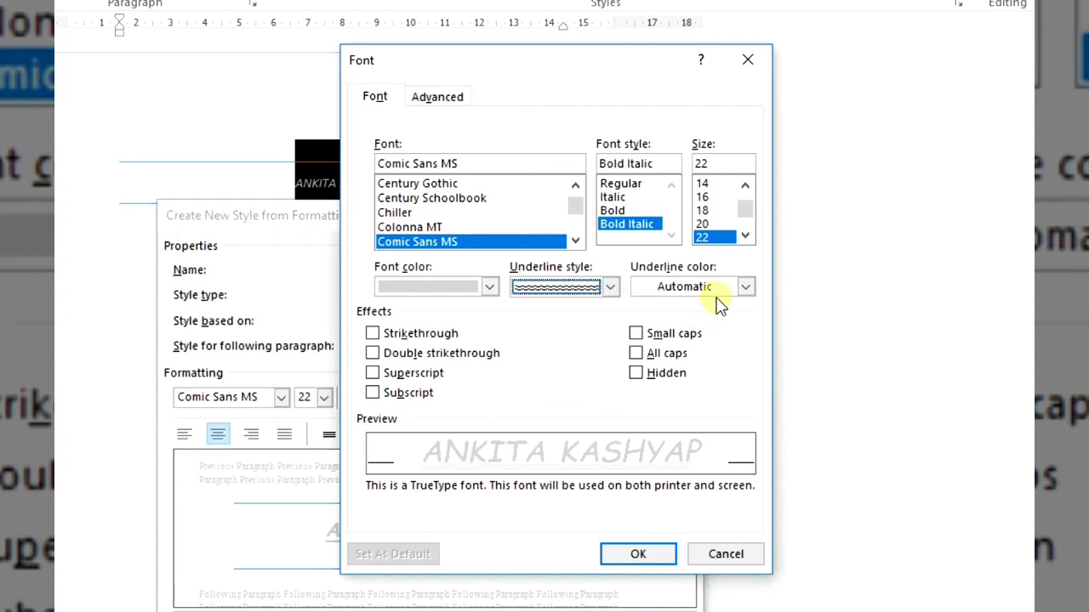
click(746, 291)
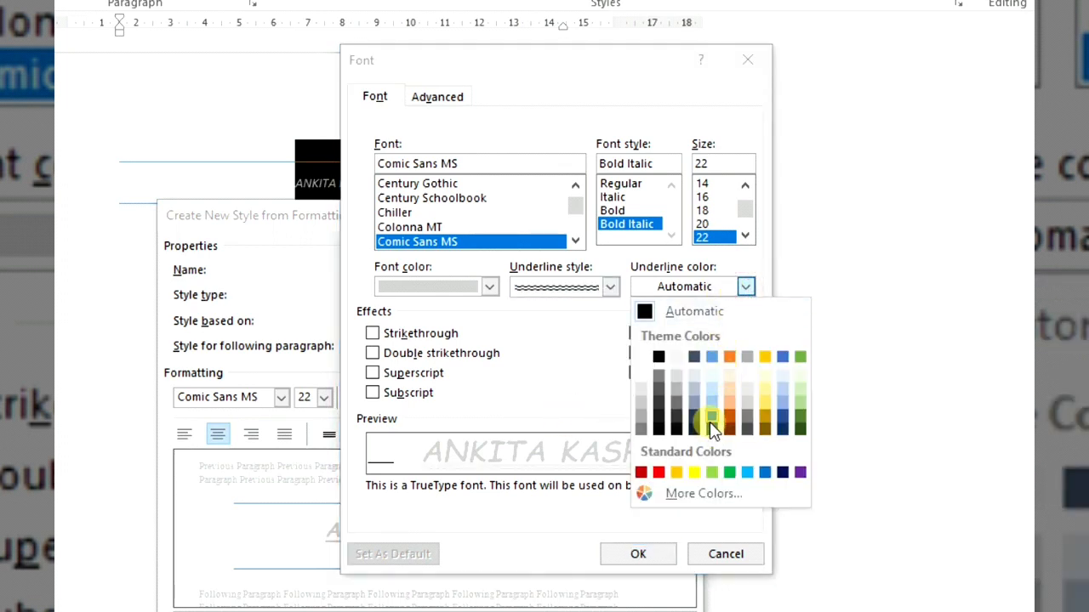
click(713, 430)
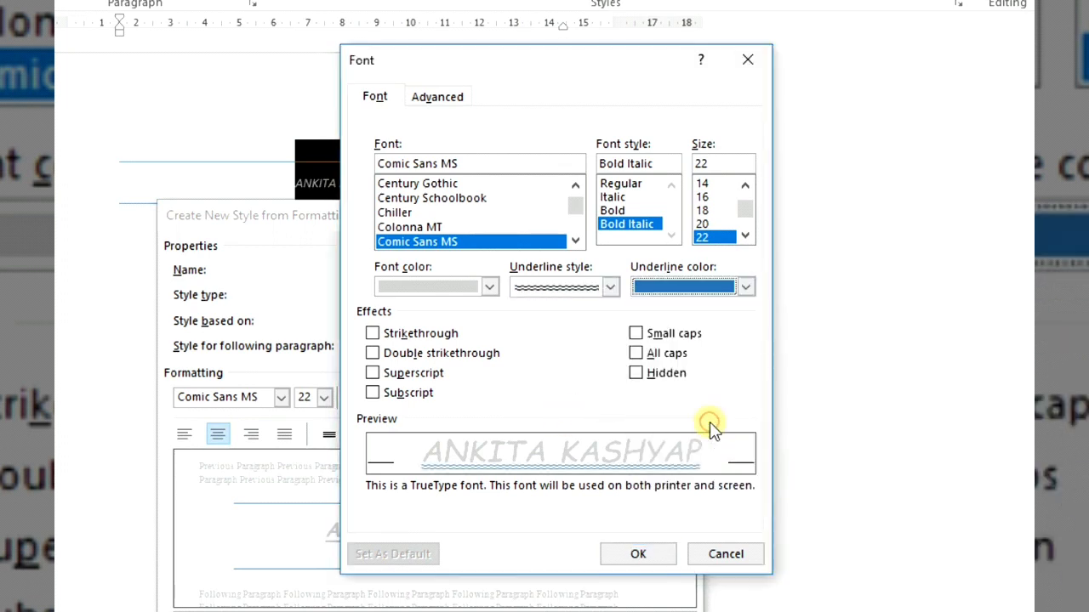
click(640, 554)
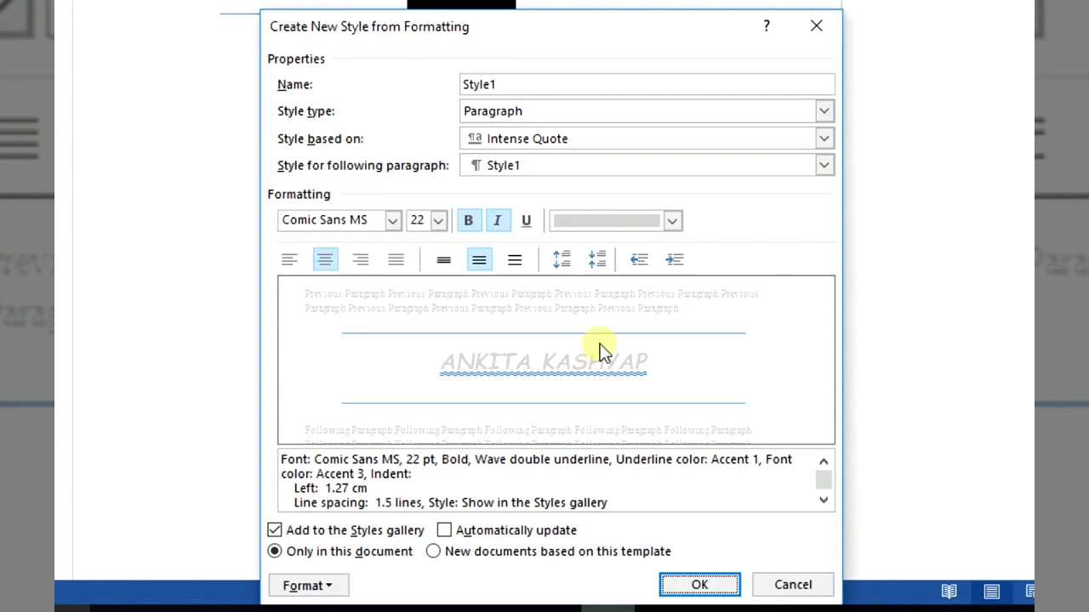
Assign the shortcut Alt+Ctrl+B to Style1 and finish creating the style
click(300, 587)
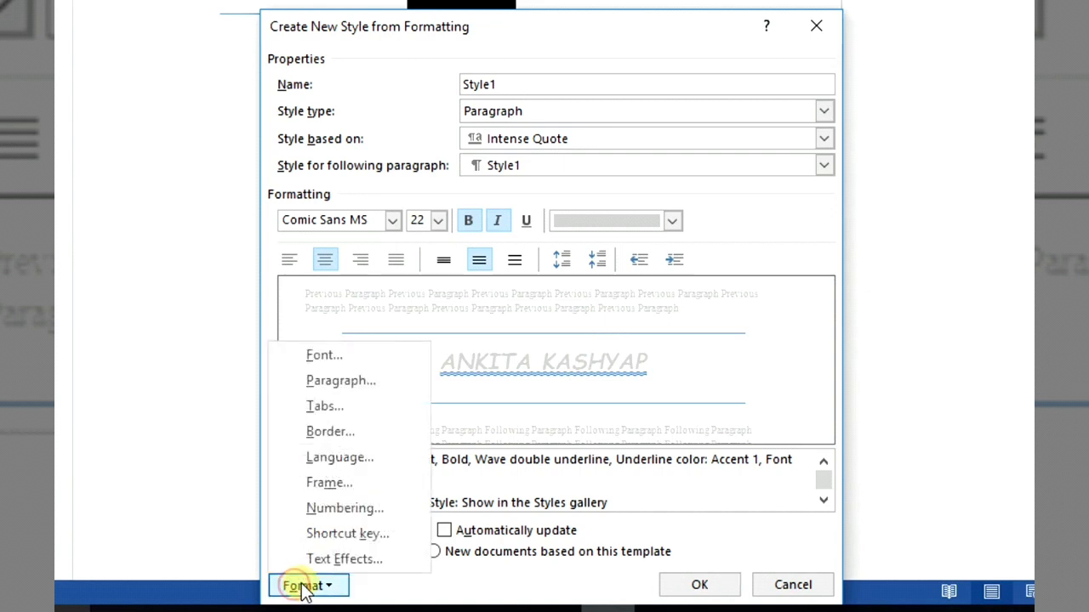
click(348, 535)
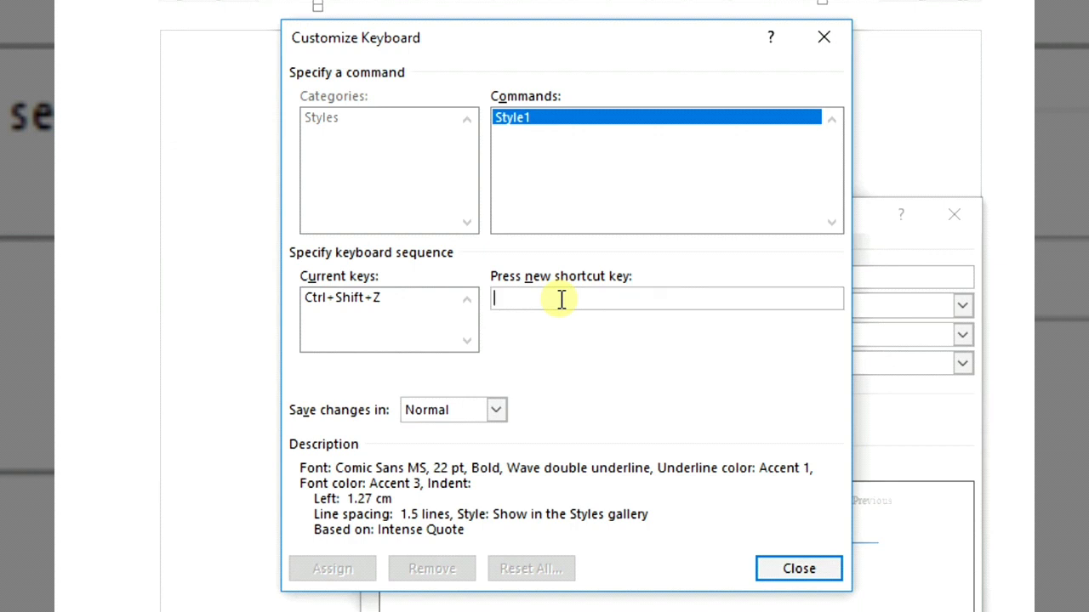
key(ctrl+alt+b)
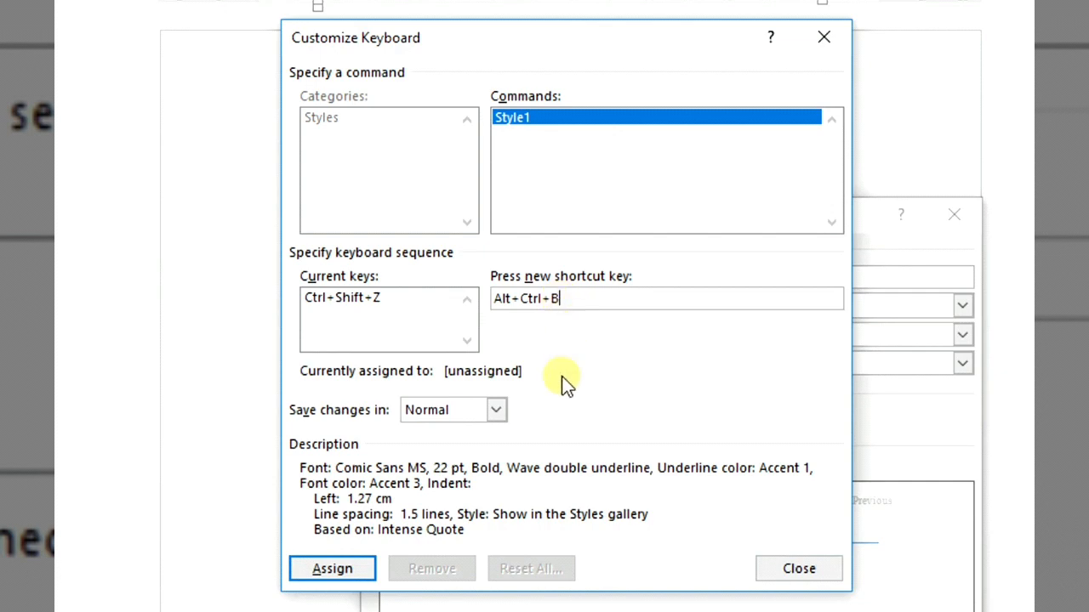
click(336, 570)
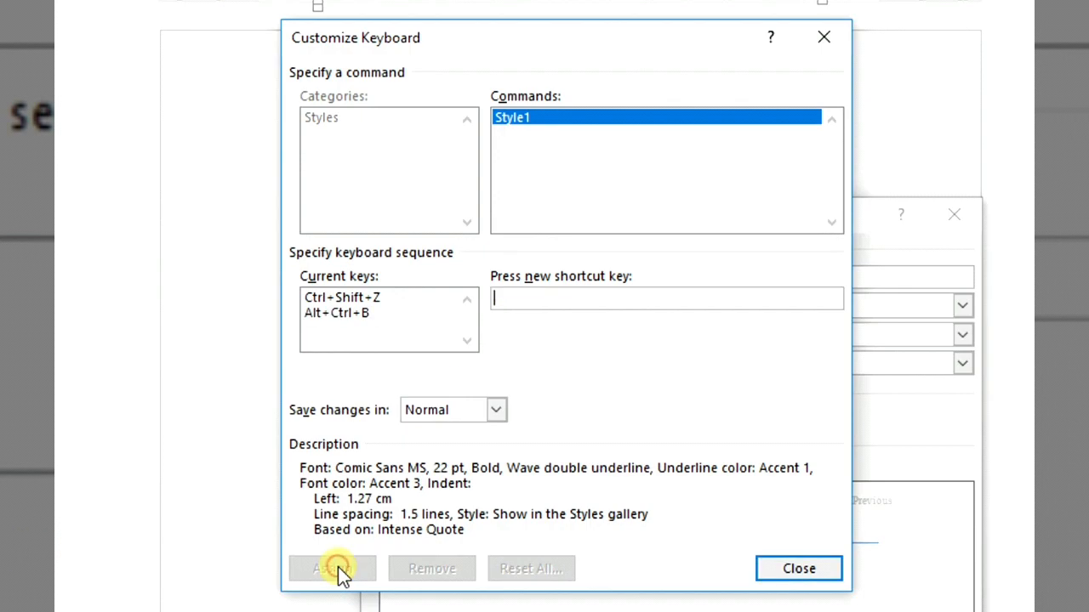
click(798, 569)
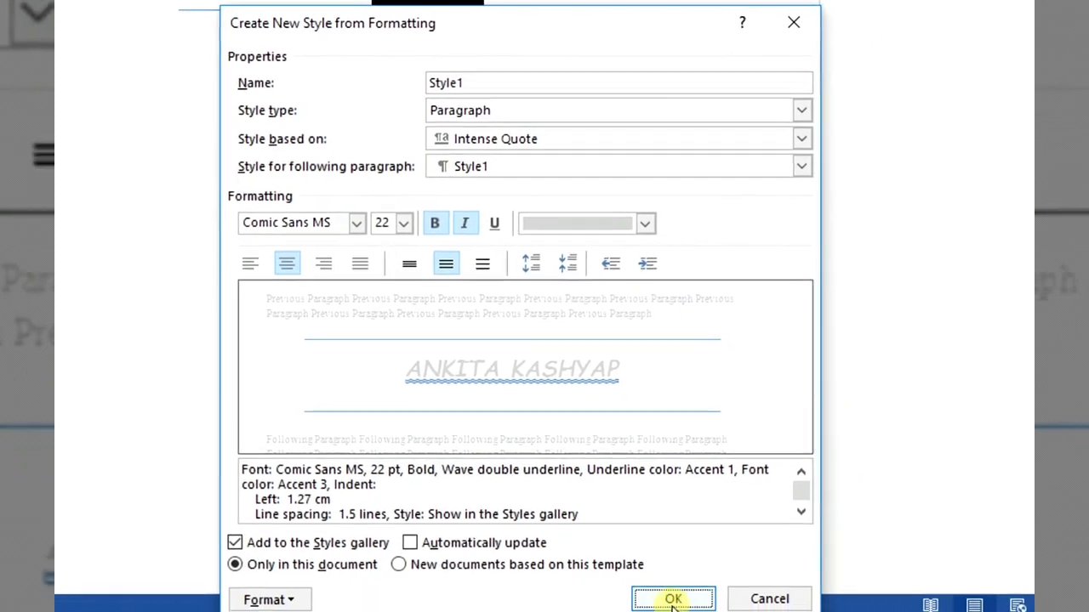
click(673, 599)
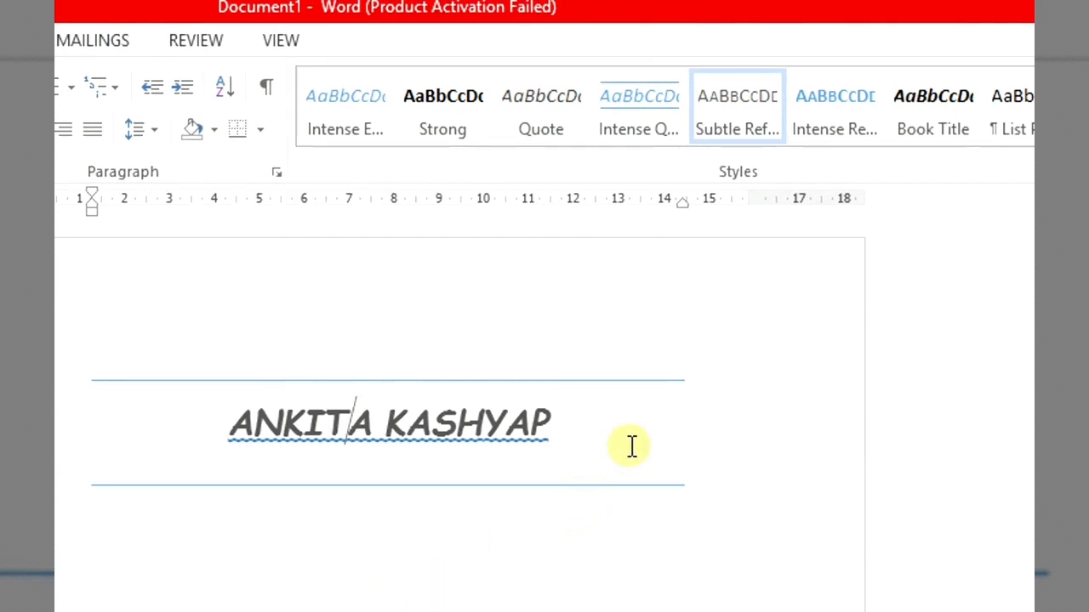
Delete the name from the bordered line and enter ARMY PUBLIC SCHOOL further down the page
key(ctrl+alt+b)
key(Delete)
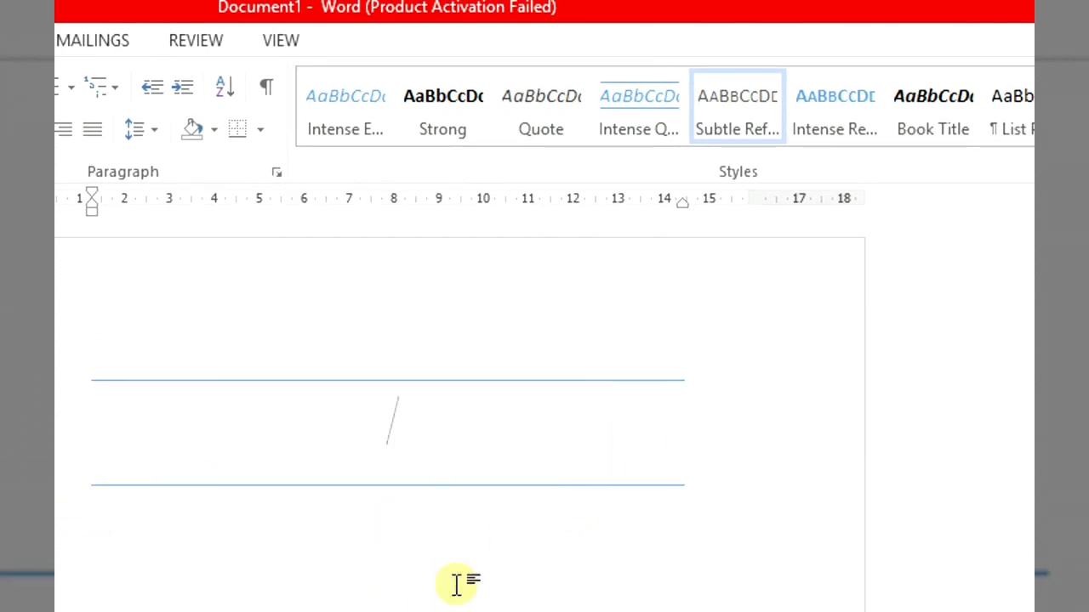
double_click(326, 611)
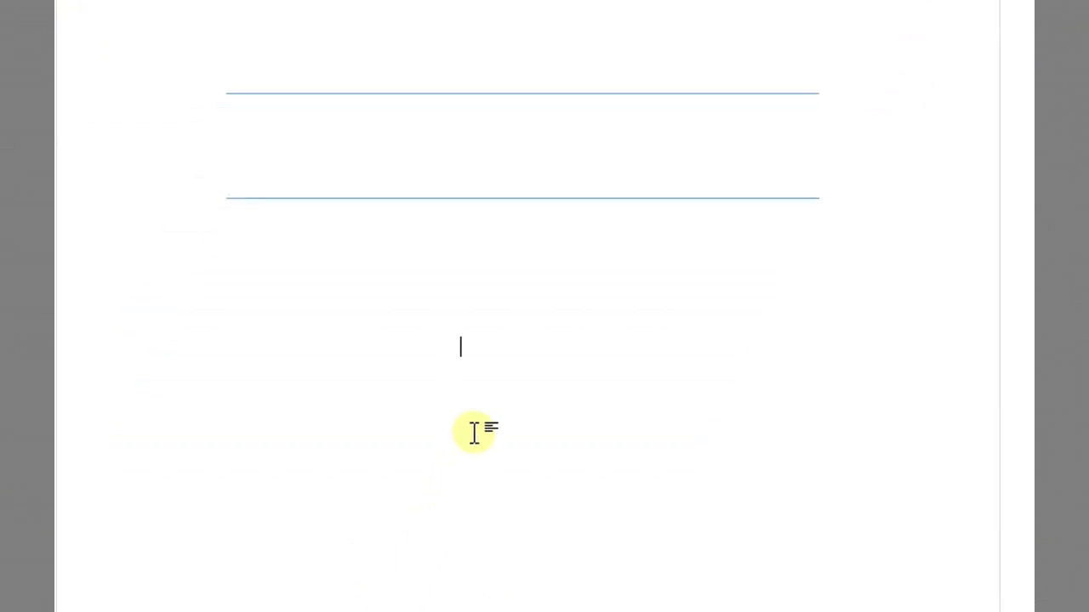
text(ARMY)
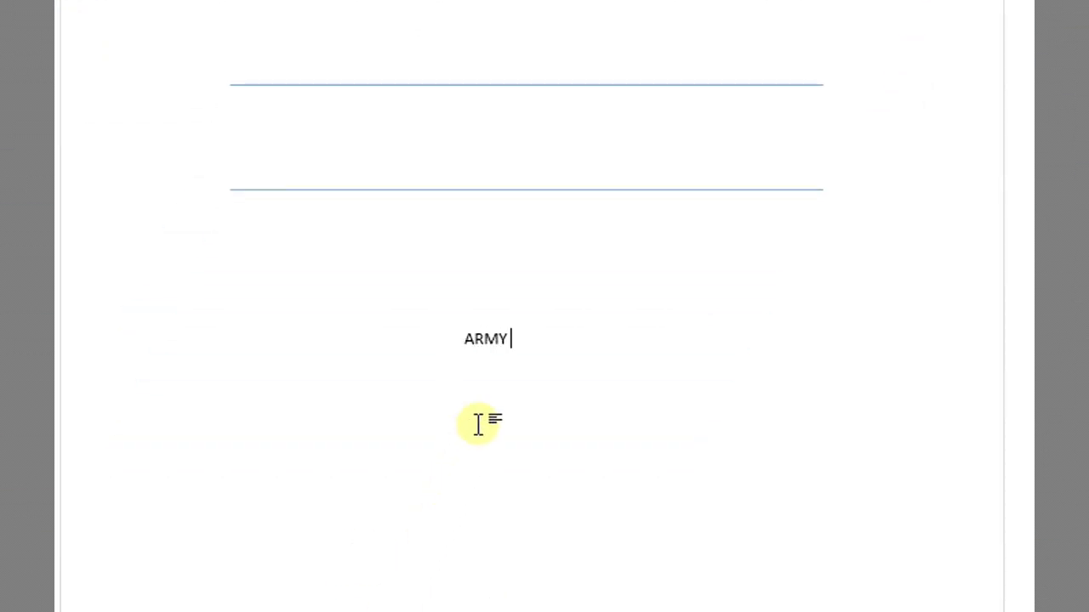
key(BackSpace)
key(BackSpace)
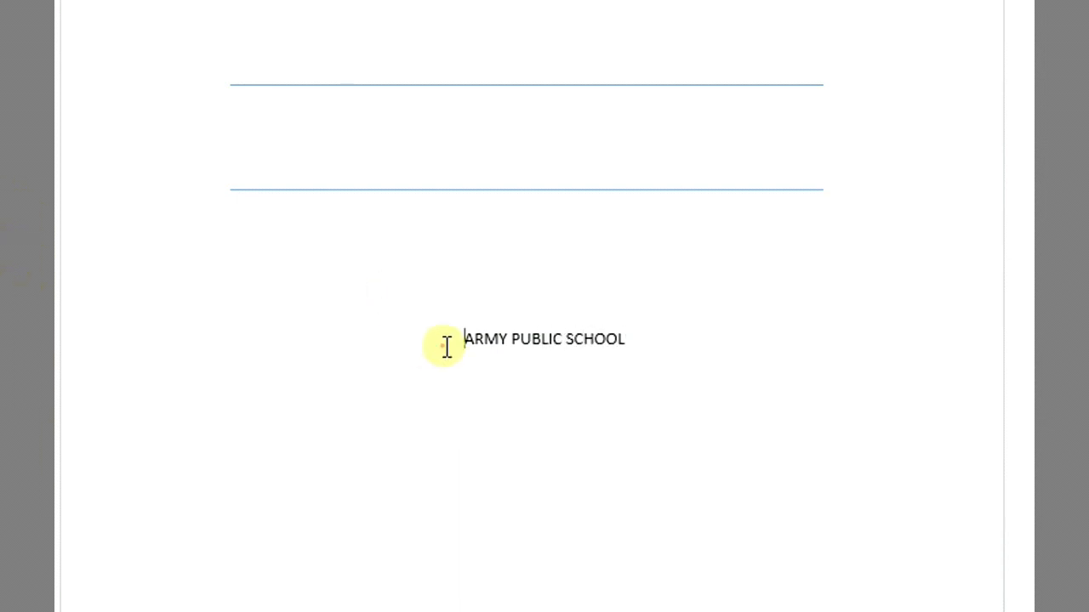
Apply the custom Style1 to the ARMY PUBLIC SCHOOL line
drag(443, 344, 664, 340)
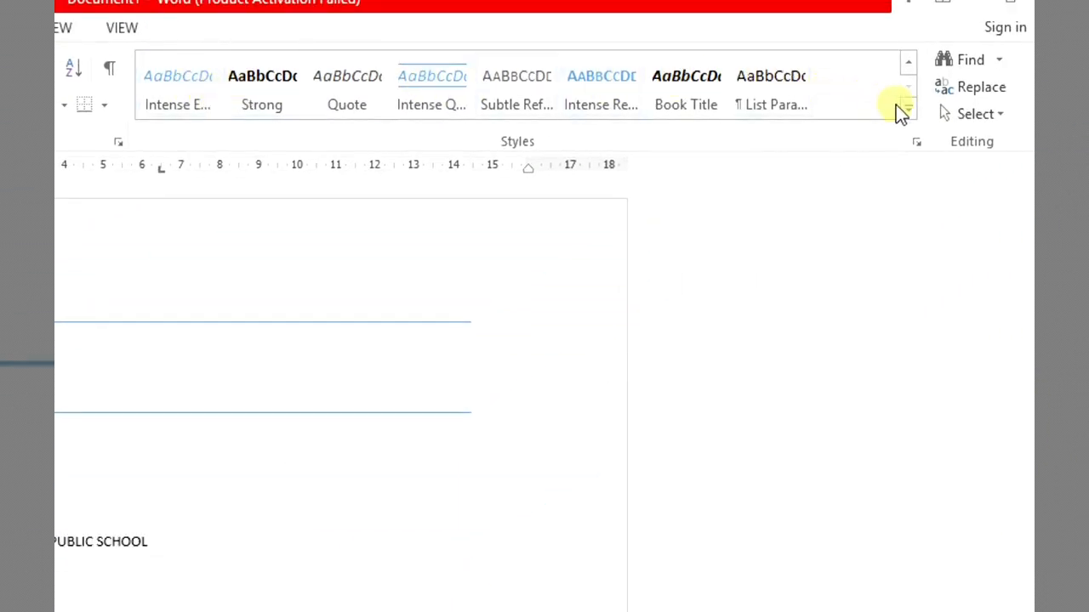
click(908, 63)
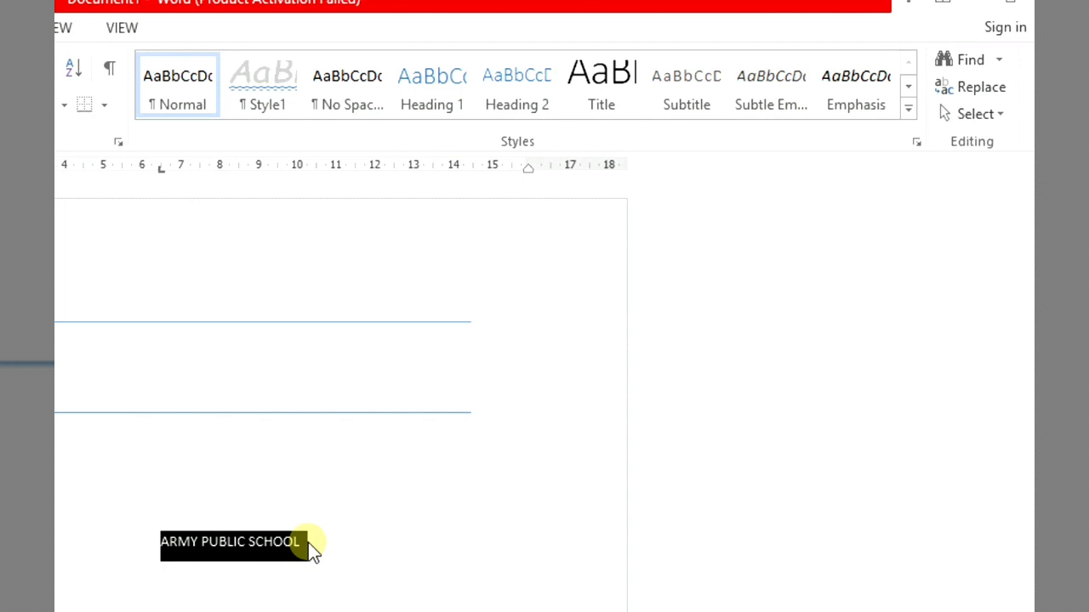
key(ctrl+1)
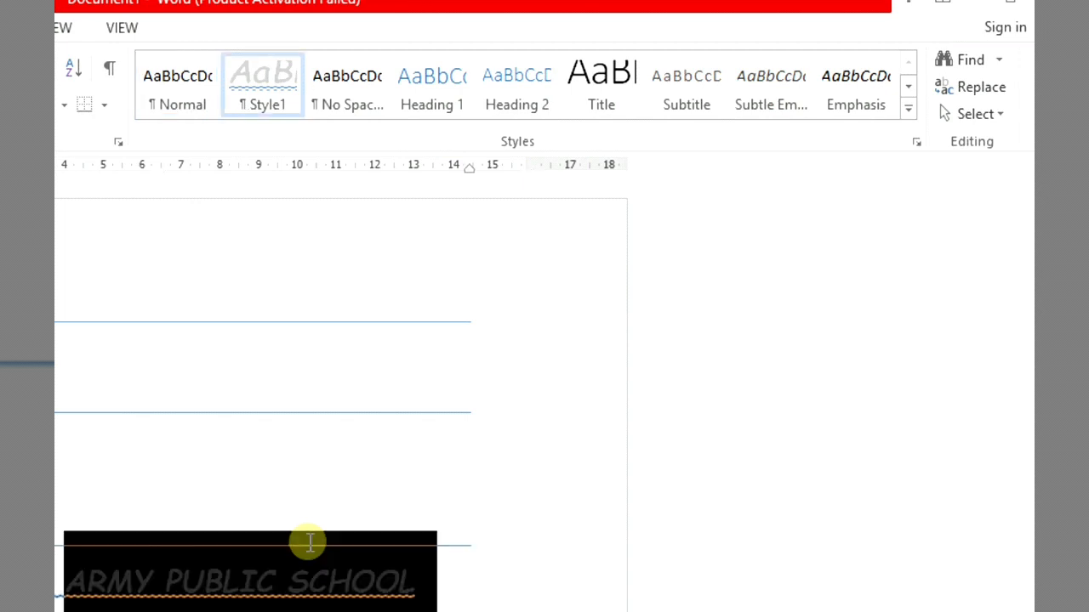
click(309, 584)
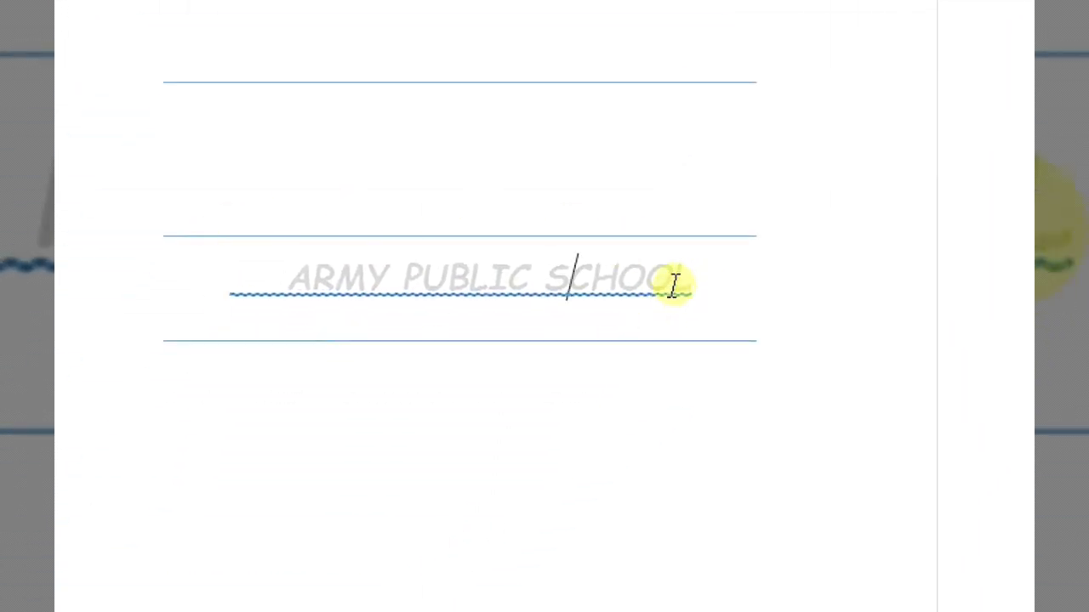
Clear all formatting from the ARMY PUBLIC SCHOOL line
drag(695, 291, 233, 267)
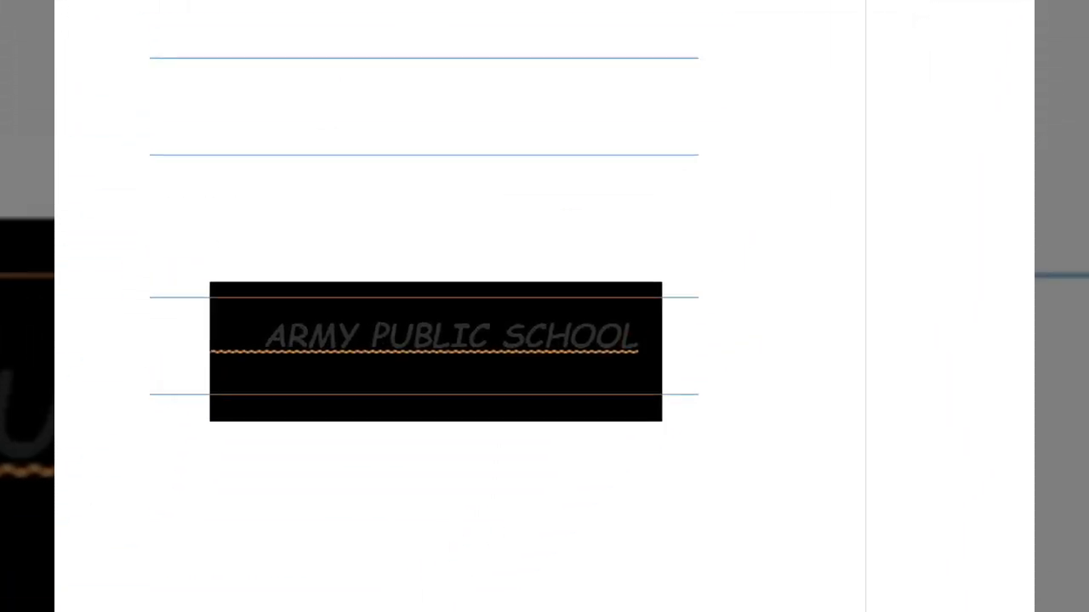
click(914, 97)
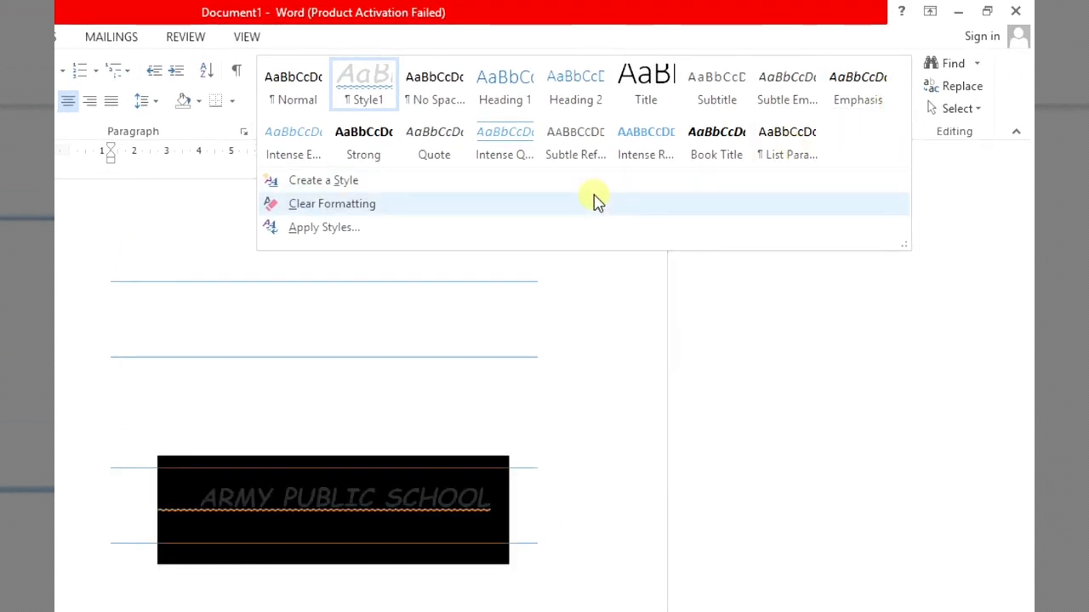
click(483, 206)
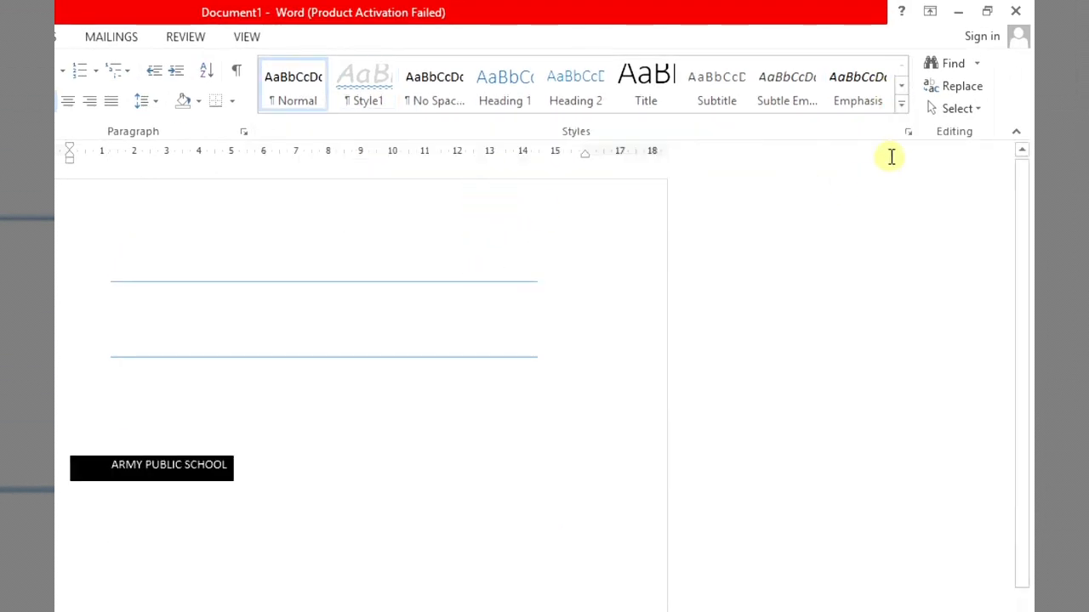
Apply Style1 to the ARMY PUBLIC SCHOOL line using Apply Styles, and close Apply Styles
click(902, 103)
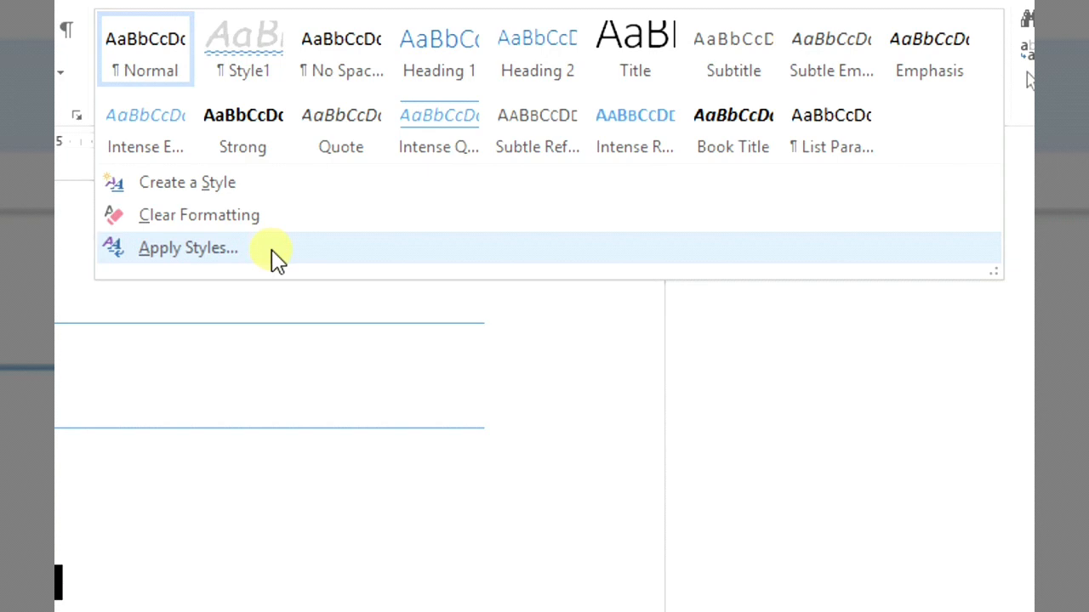
click(188, 248)
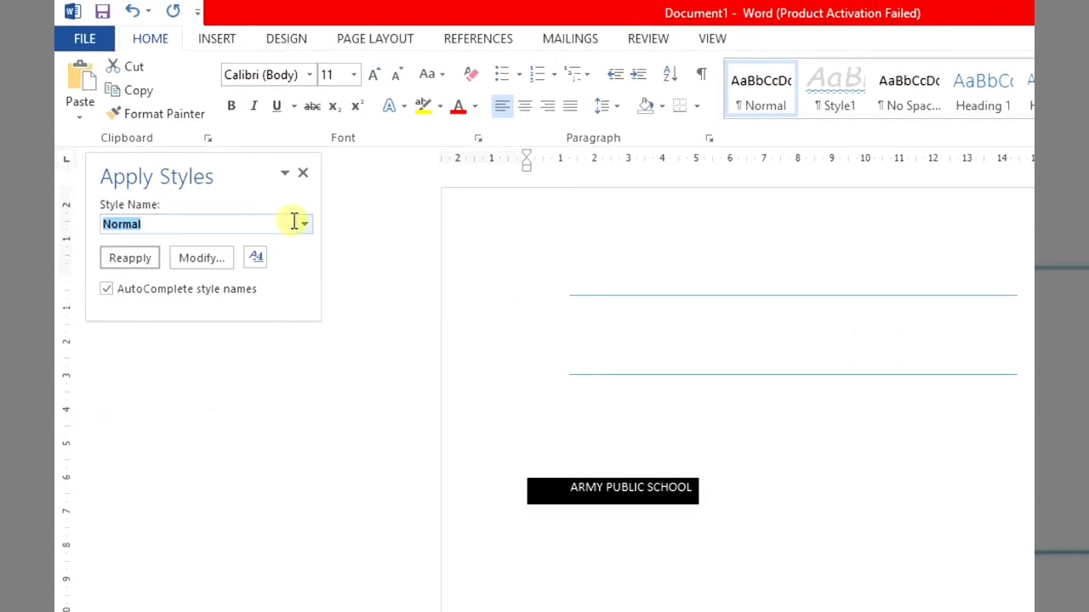
click(304, 223)
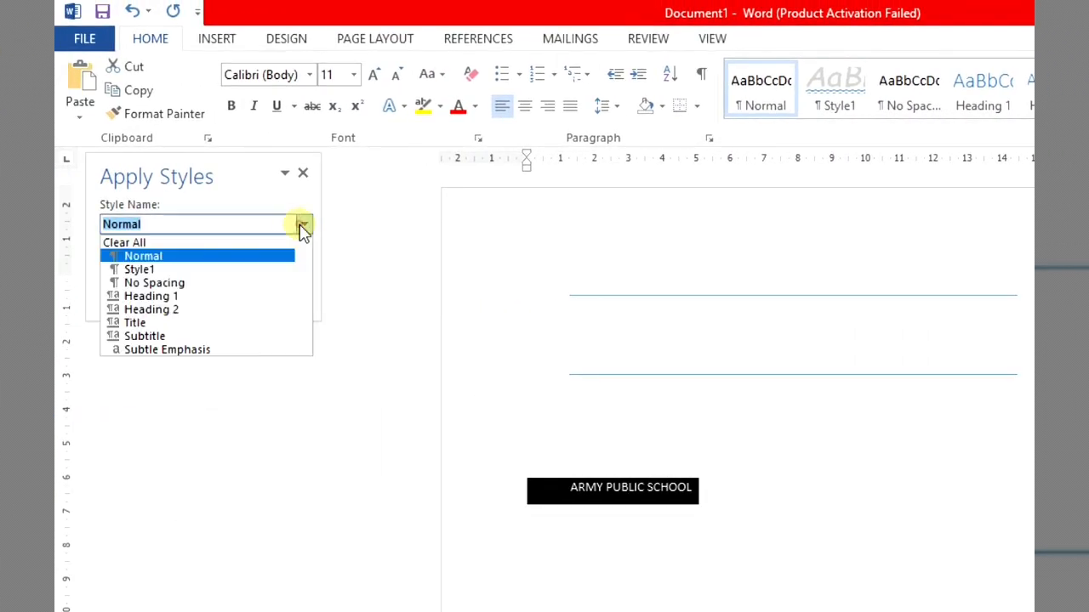
click(272, 269)
click(302, 175)
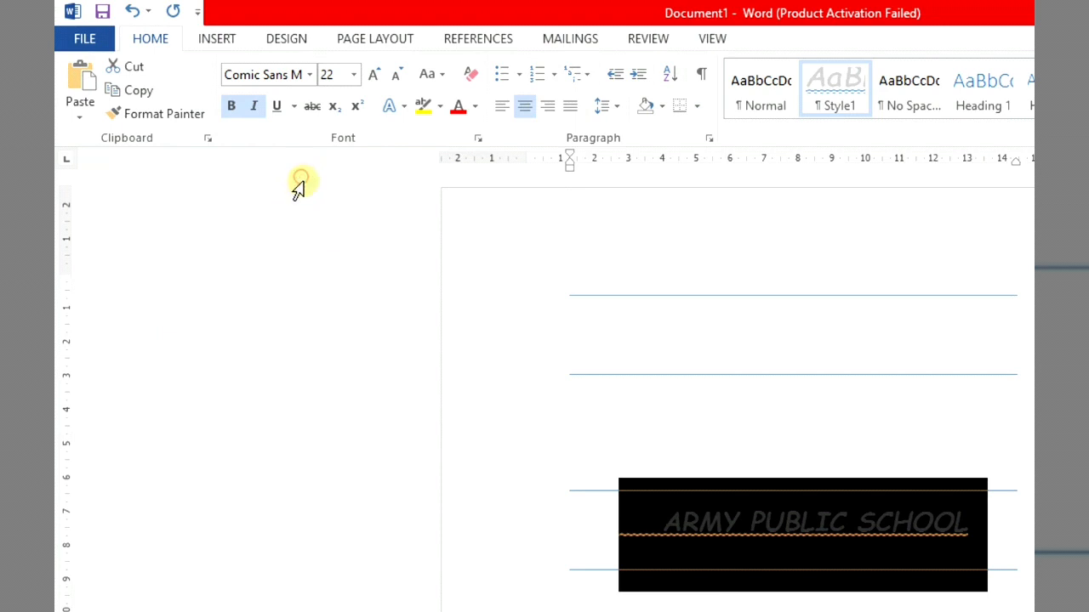
click(804, 575)
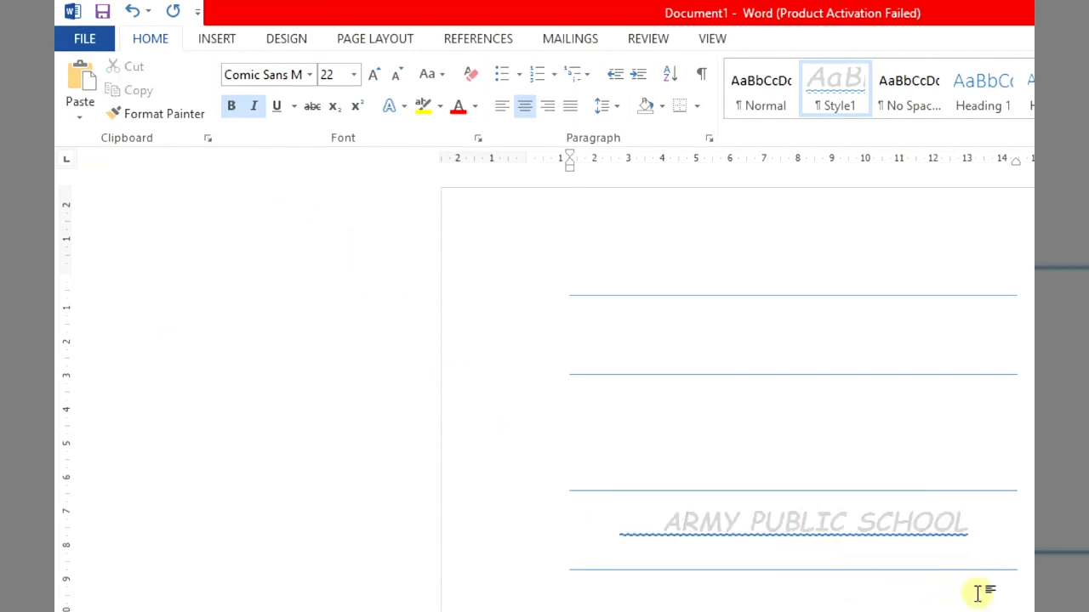
key(Right)
key(Right)
key(Right)
key(Right)
key(Right)
key(Right)
key(Right)
key(Right)
key(Right)
key(Right)
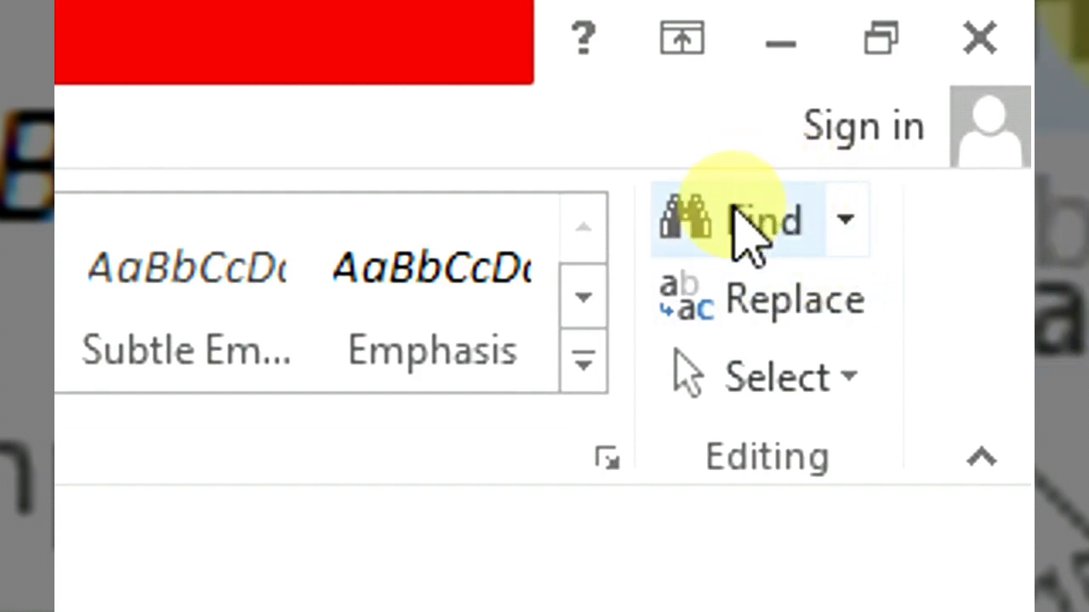
click(844, 219)
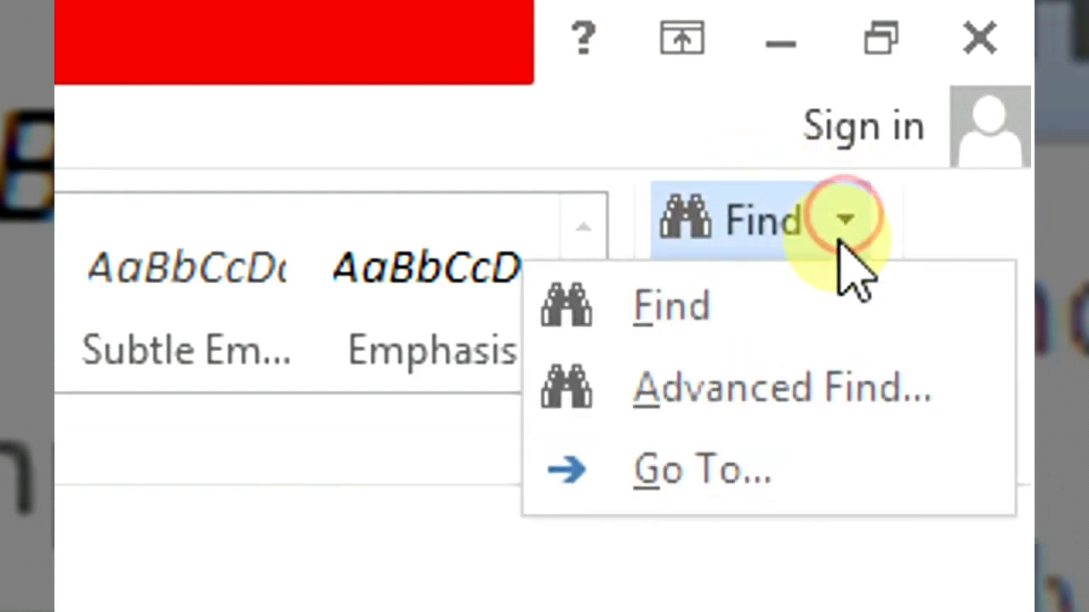
click(814, 400)
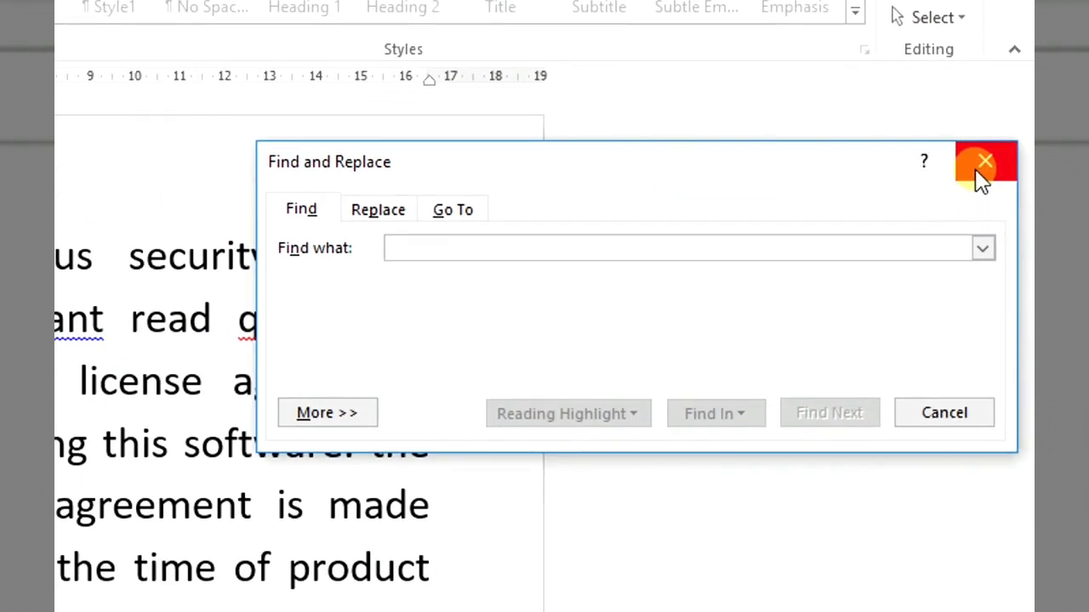
click(983, 166)
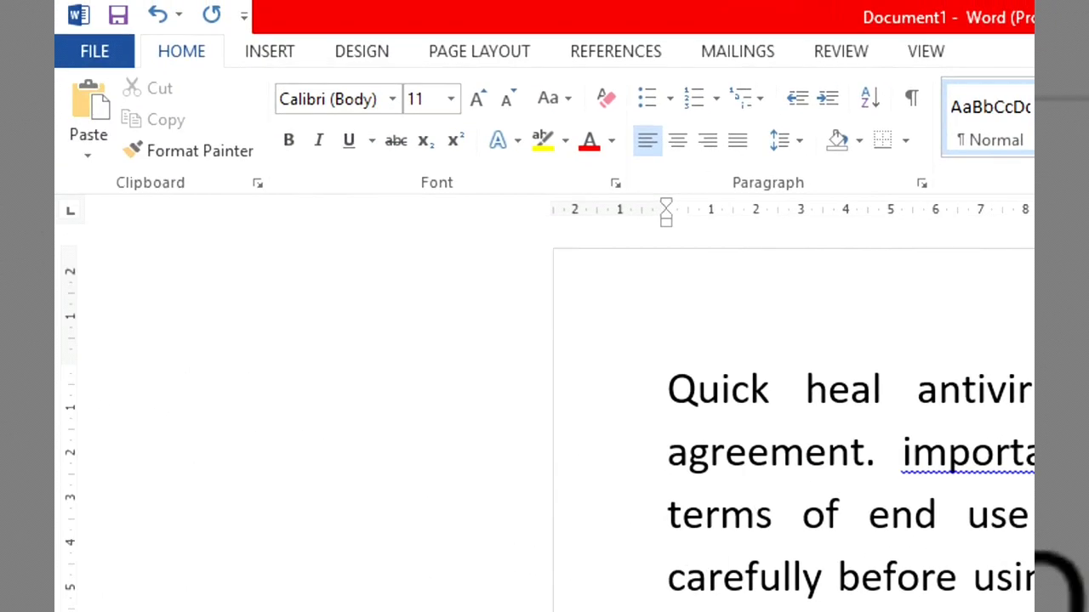
Open the document search, launch Advanced Find from its search options, and move the dialog aside
key(ctrl+f)
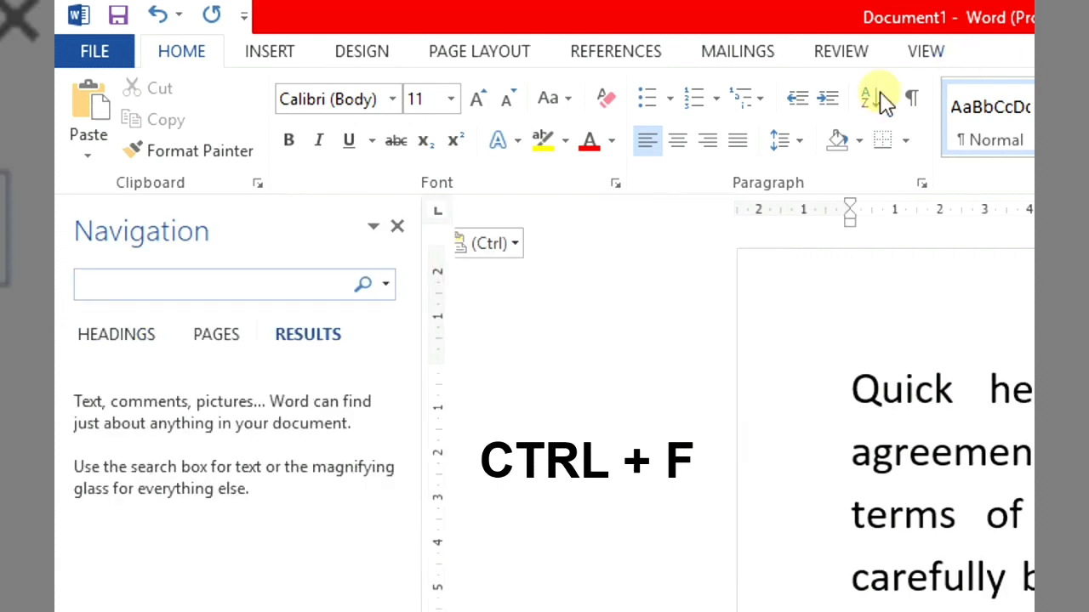
click(372, 227)
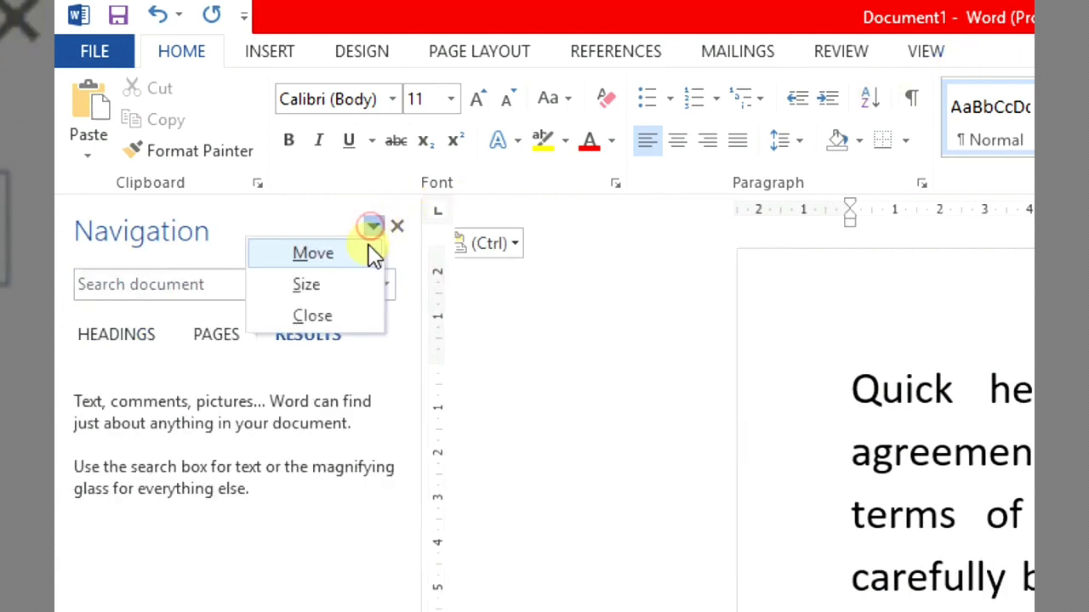
click(396, 206)
click(385, 287)
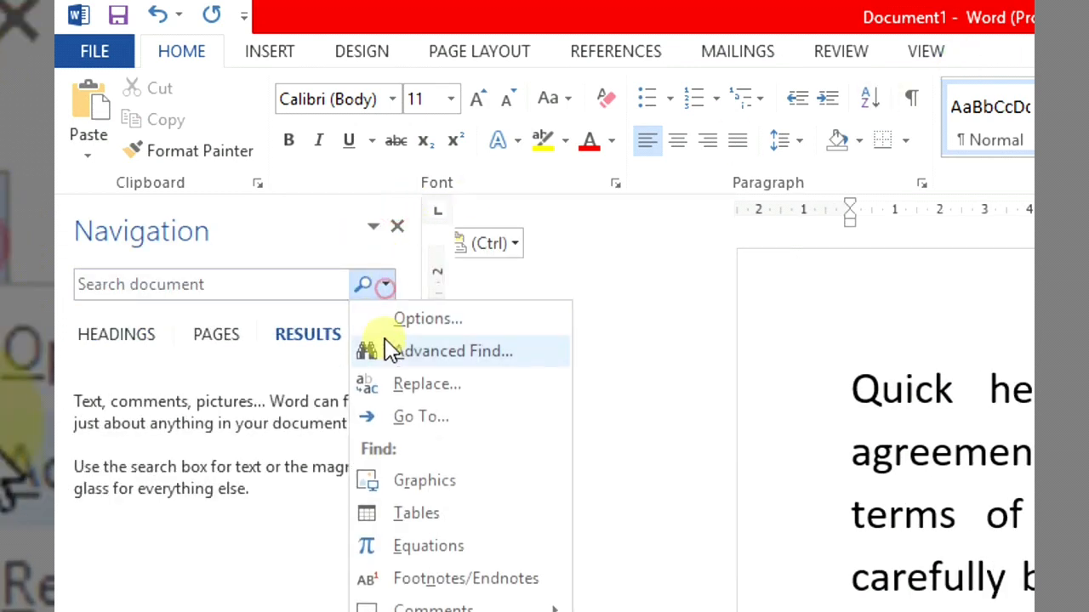
click(391, 352)
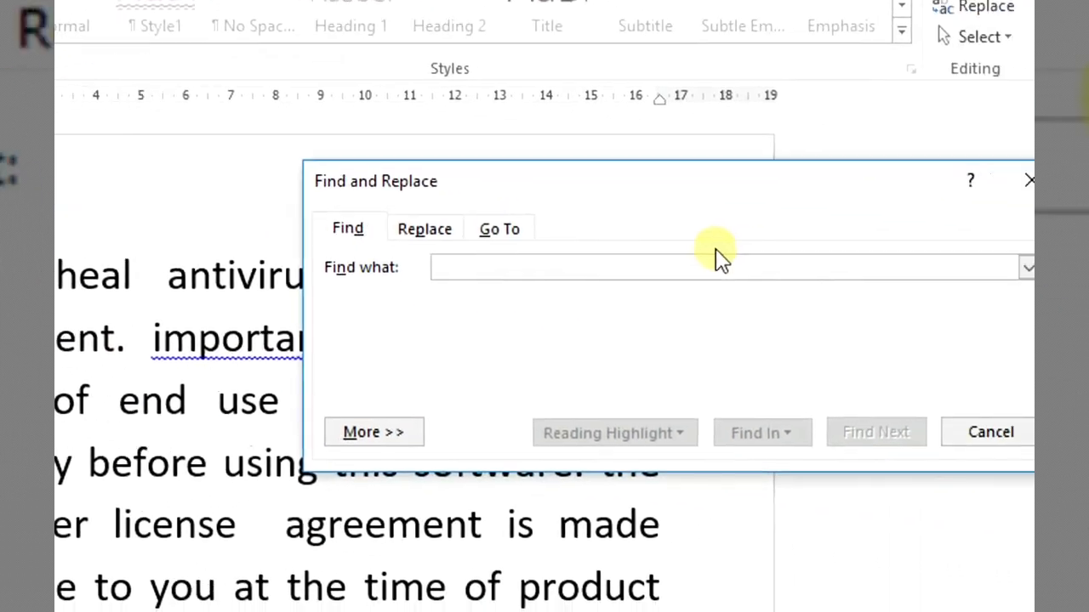
drag(694, 175, 570, 169)
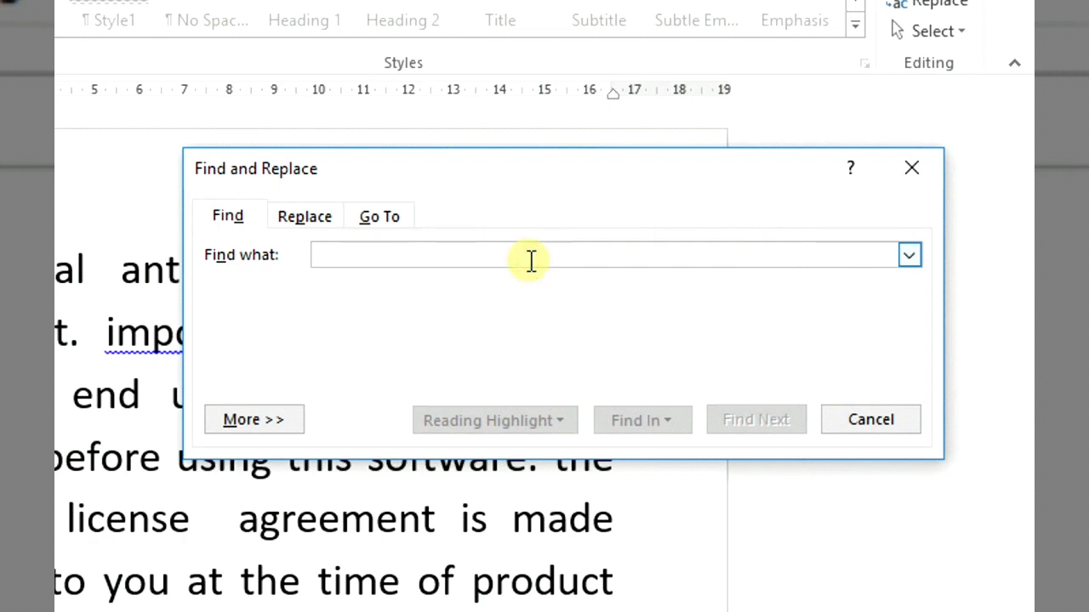
Search for QUICK and apply reading highlight to all its occurrences
text(QUICK)
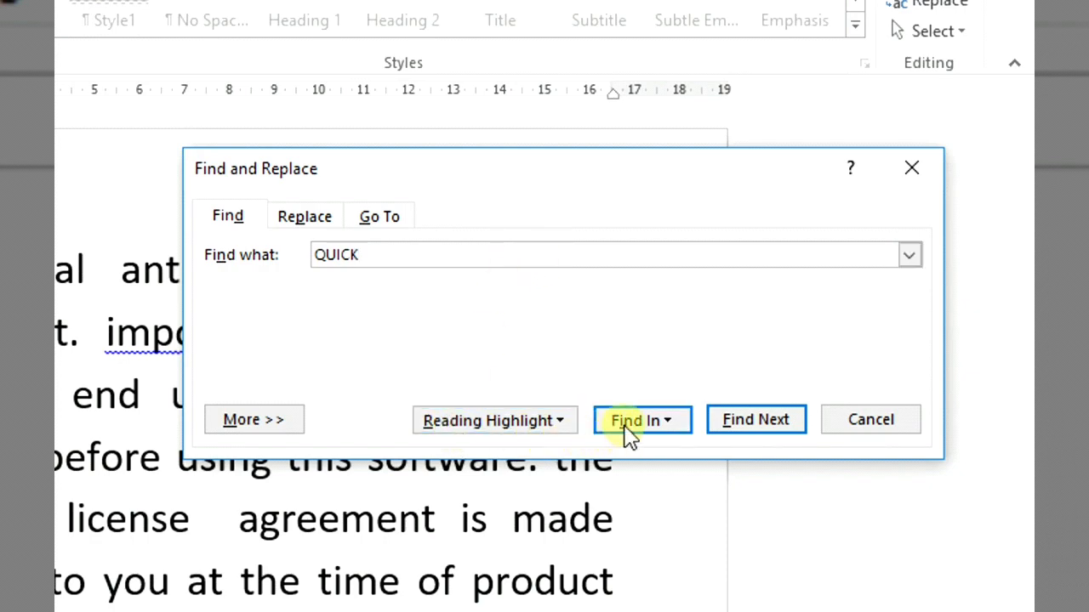
click(553, 426)
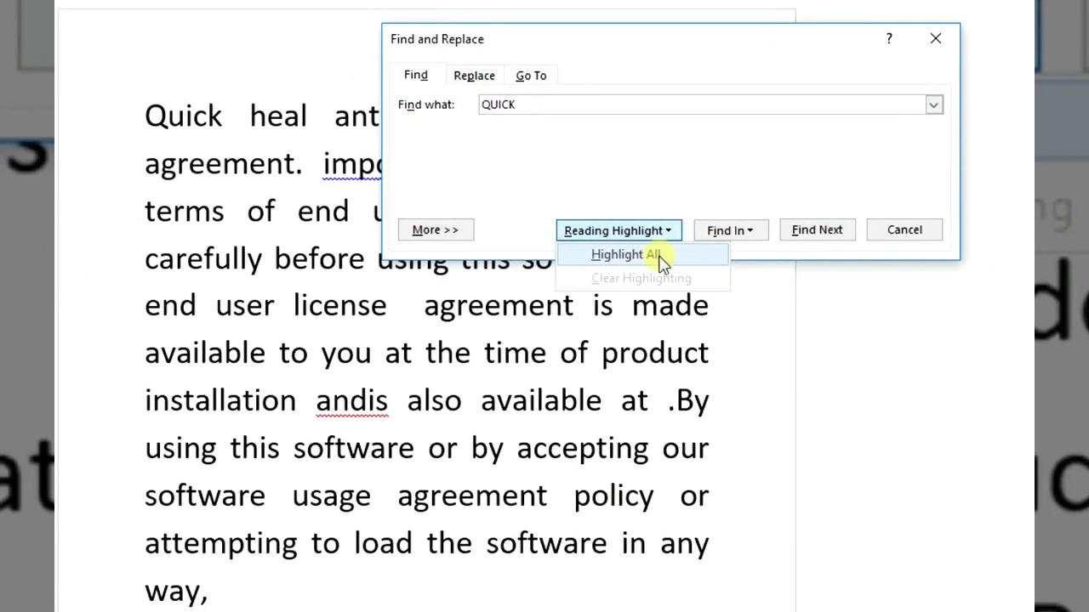
click(662, 257)
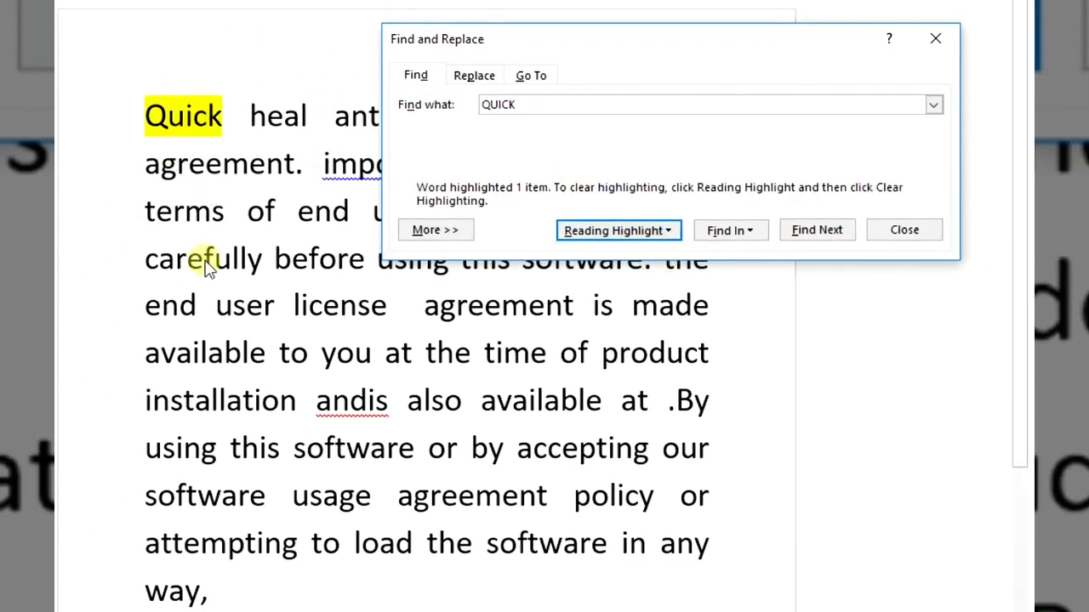
Add the word QUICK after "way," at the end of the text and highlight all occurrences of QUICK
click(253, 585)
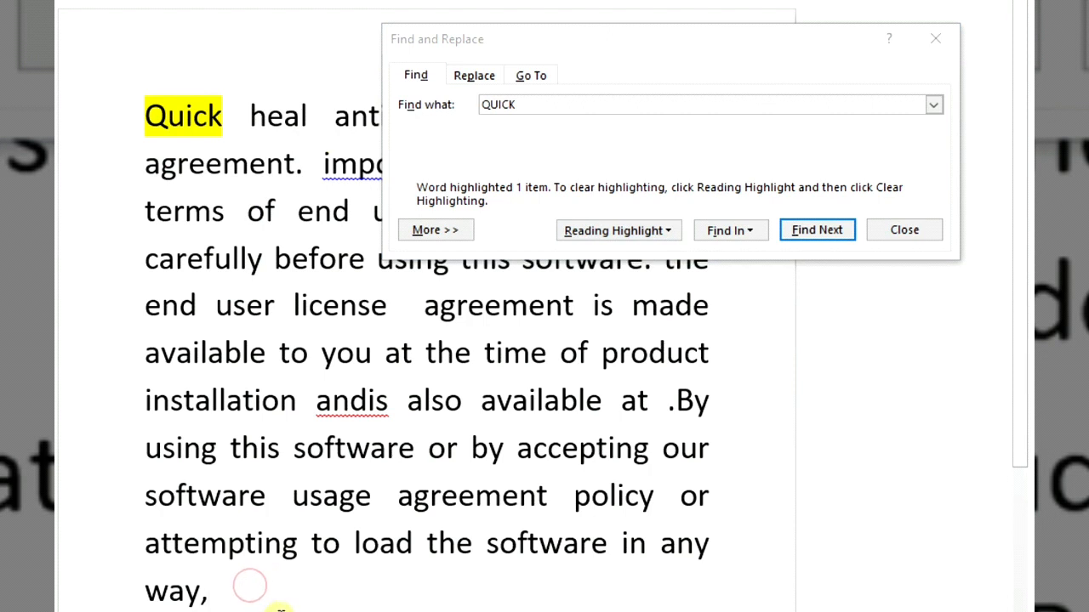
text(QUICK)
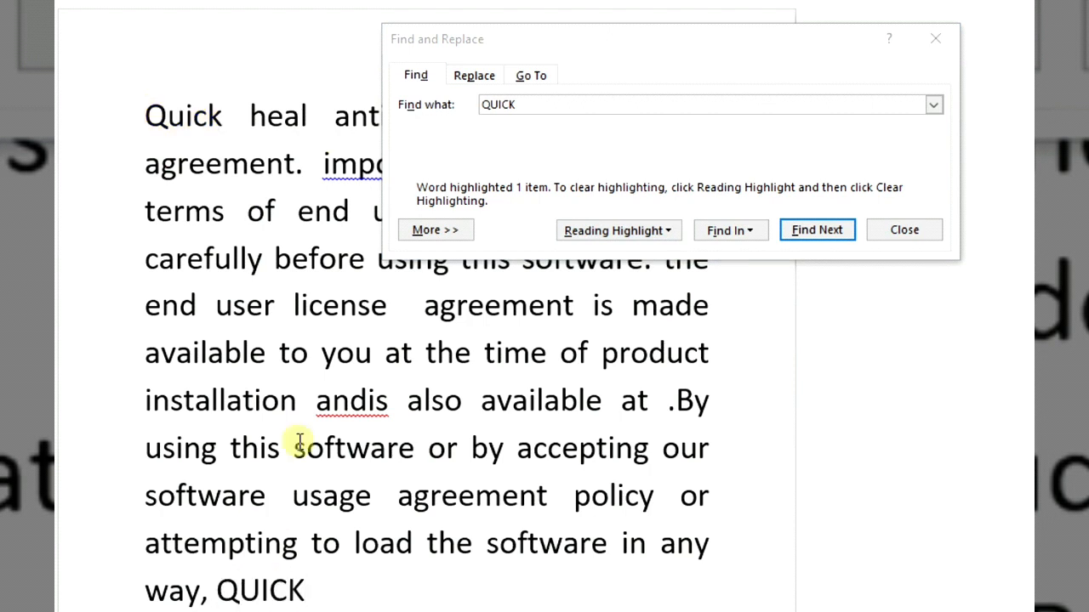
click(636, 230)
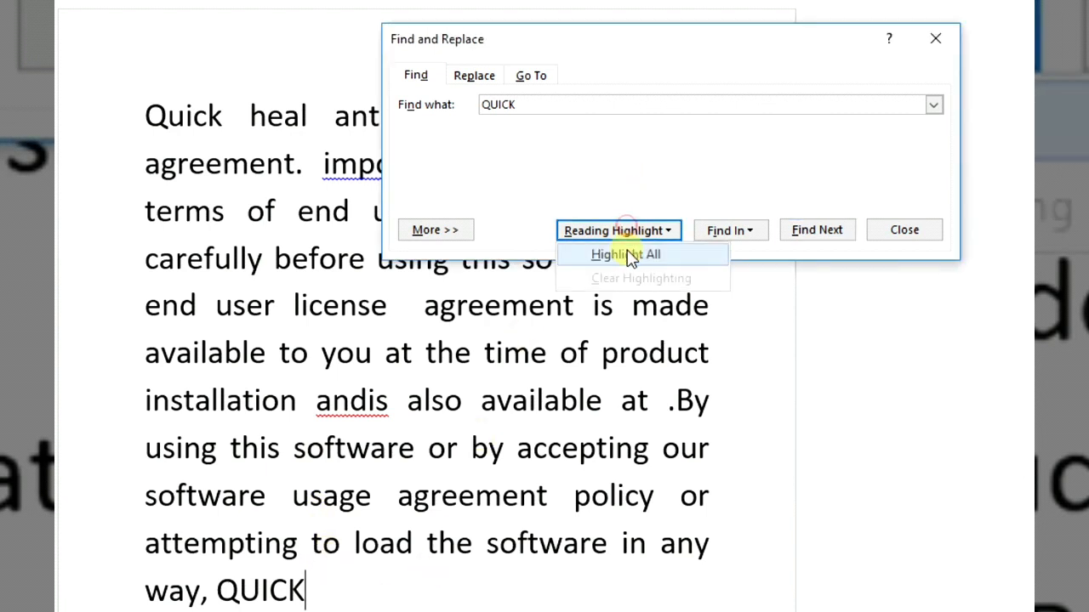
click(628, 255)
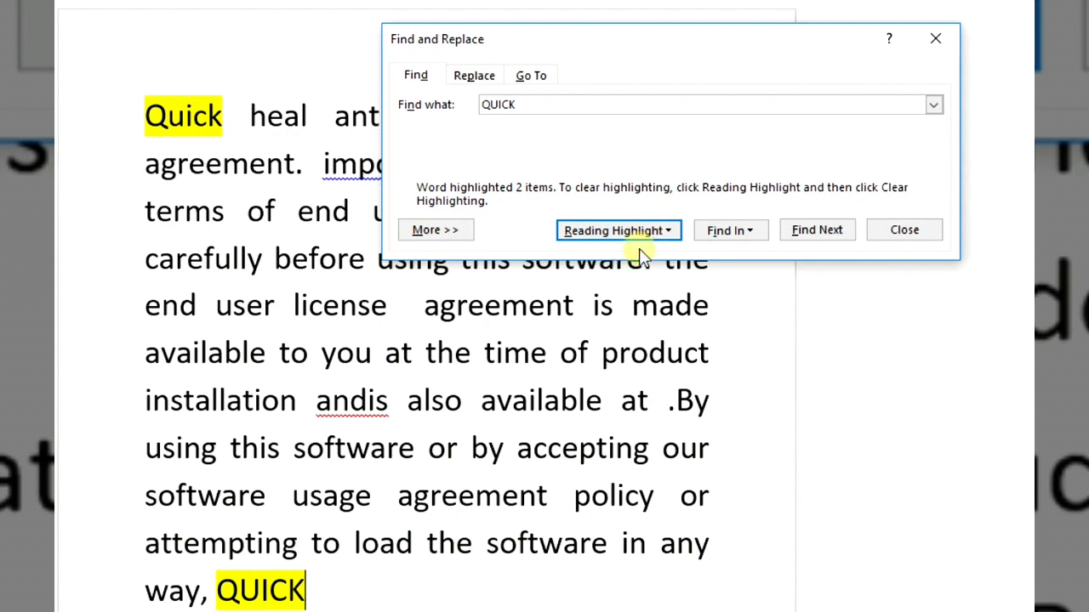
Highlight all occurrences of QUICK within a selection from the start of the text to "agreement is", and clear the highlighting
click(322, 342)
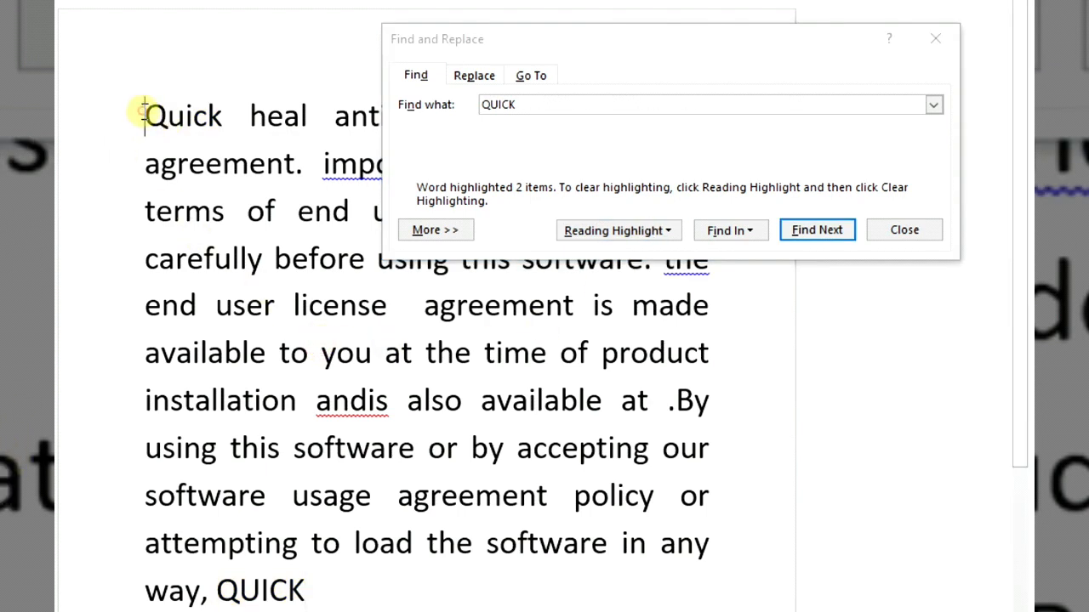
drag(143, 114, 615, 316)
click(639, 230)
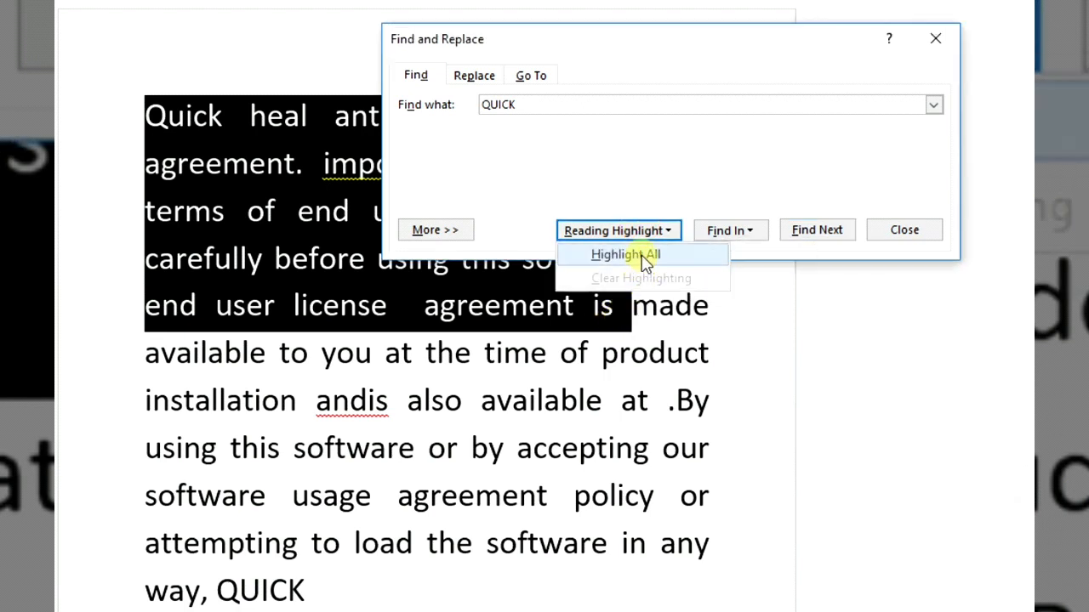
click(638, 256)
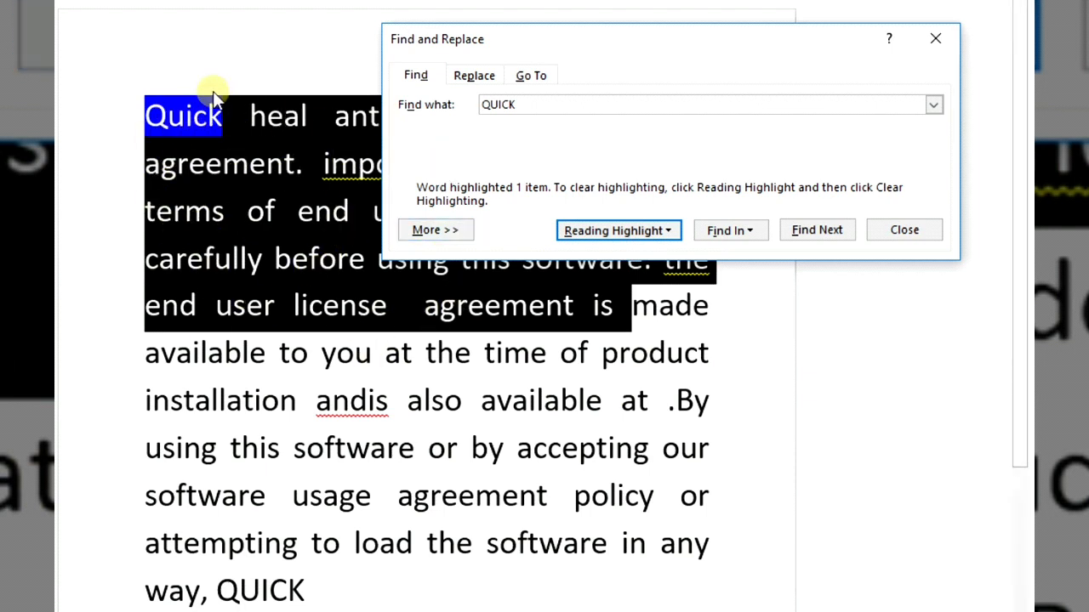
click(638, 232)
click(656, 280)
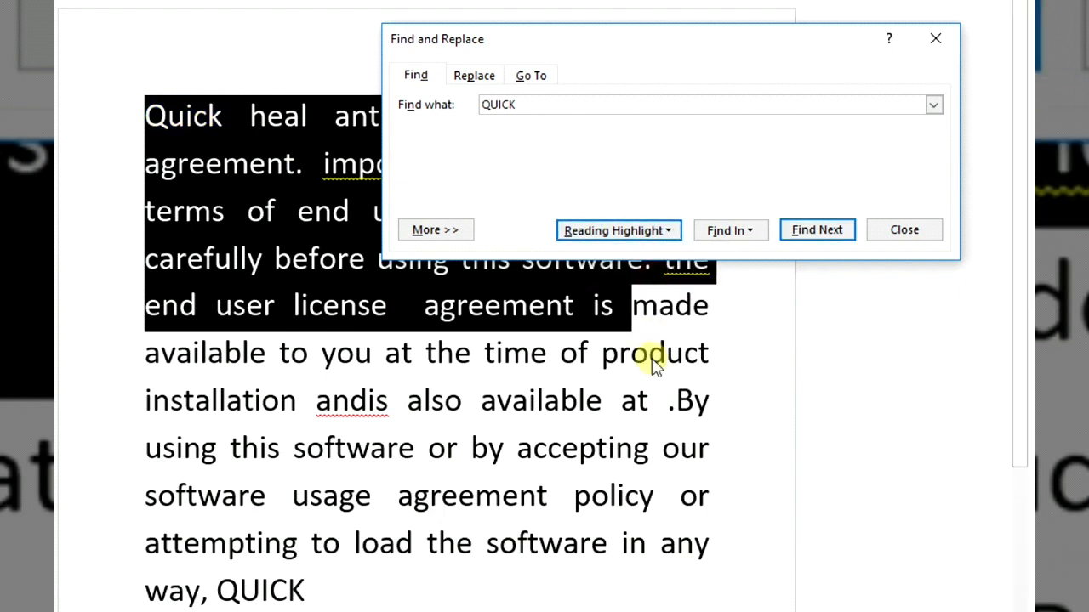
click(648, 355)
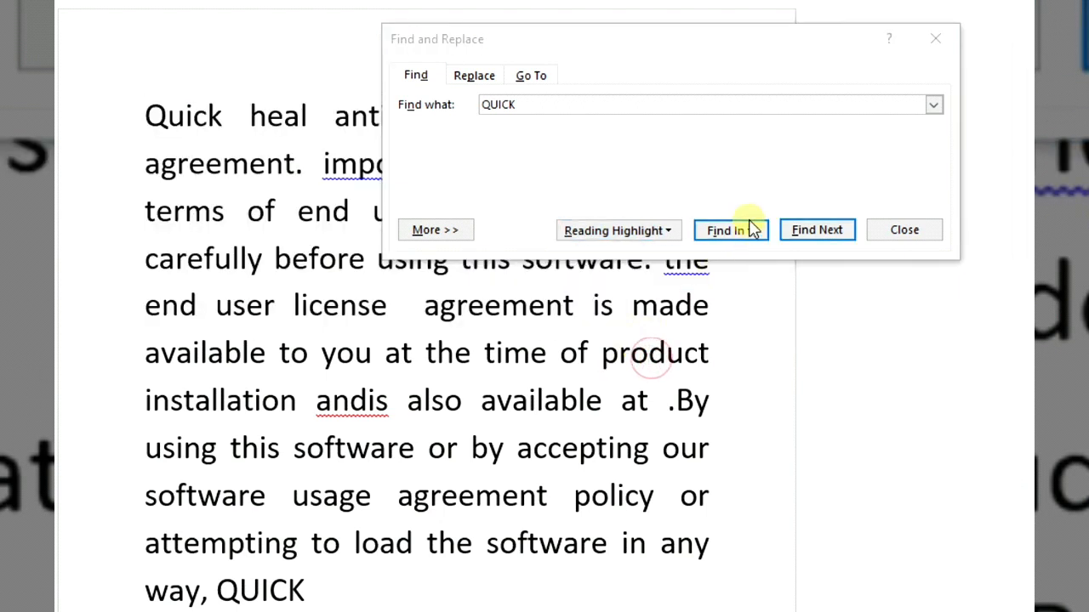
Find all occurrences of QUICK in the main document and deselect them
click(752, 233)
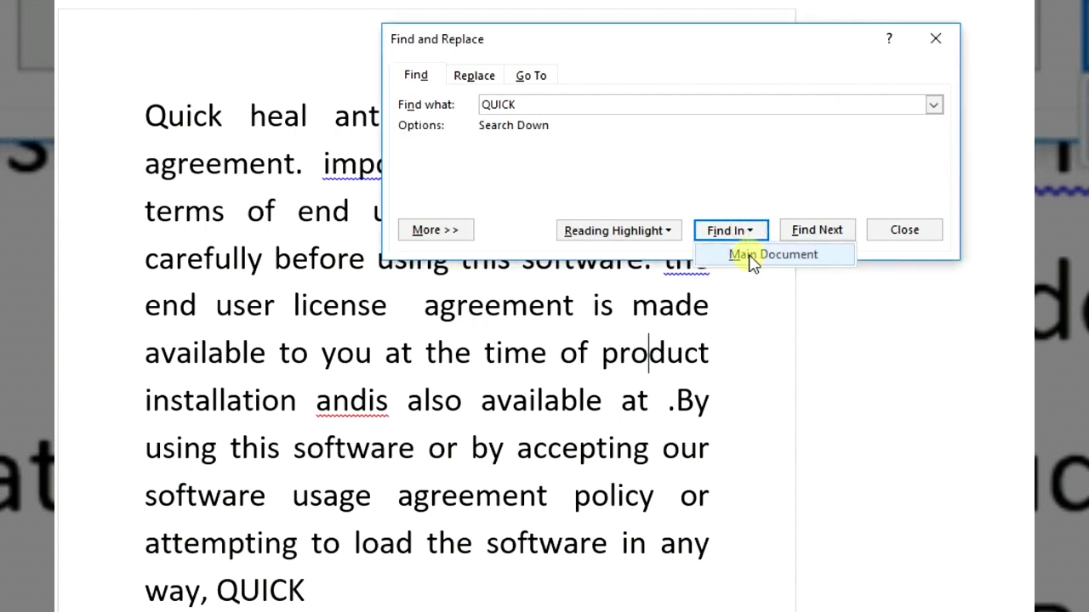
click(752, 257)
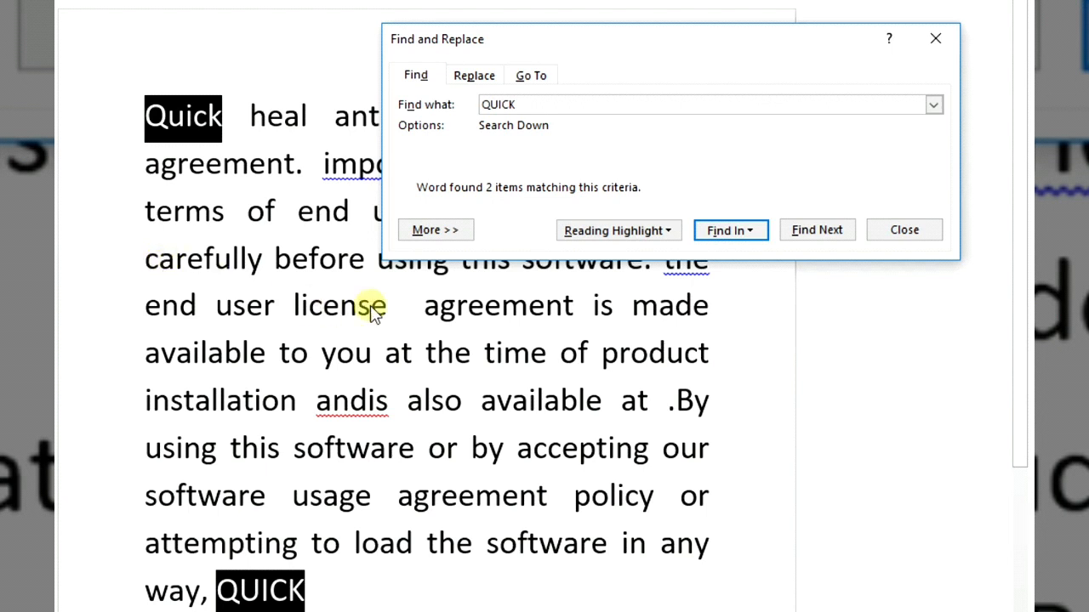
click(220, 235)
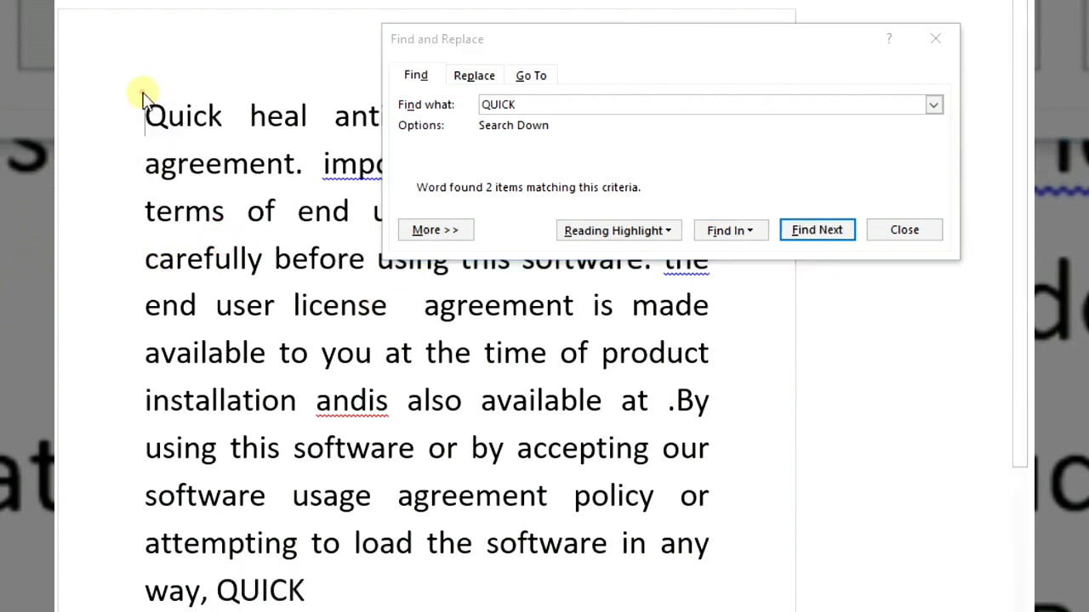
Find QUICK within the current selection only, covering the first six lines of the text
drag(143, 100, 670, 360)
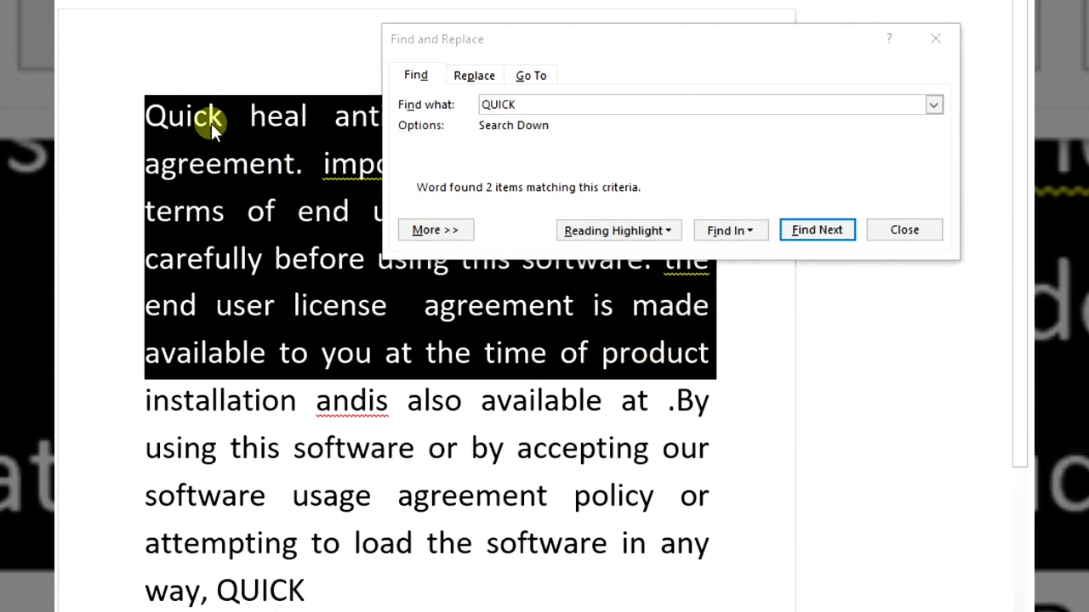
click(728, 230)
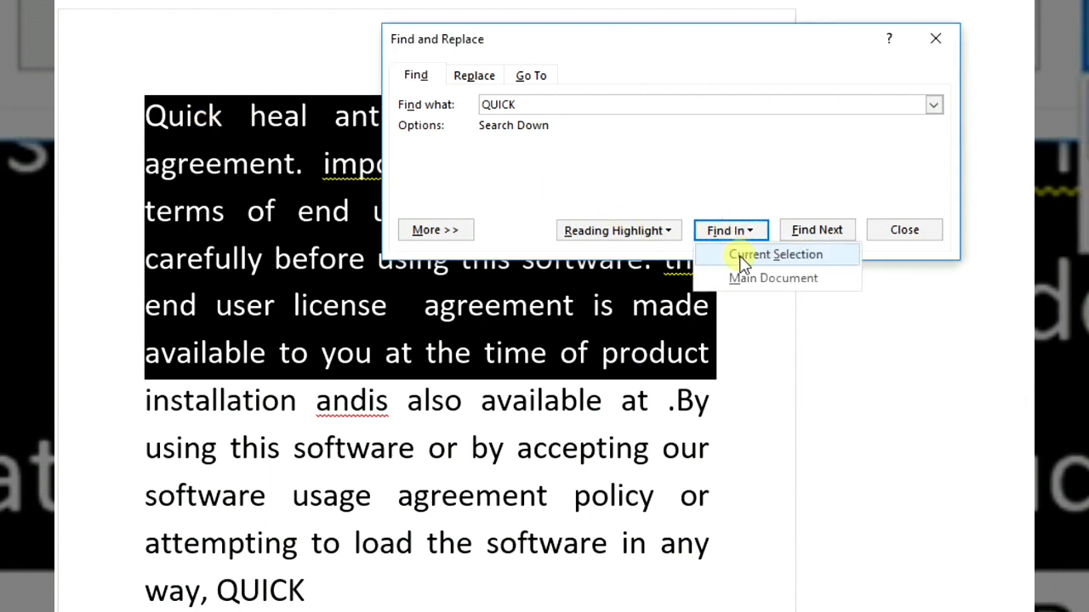
click(743, 258)
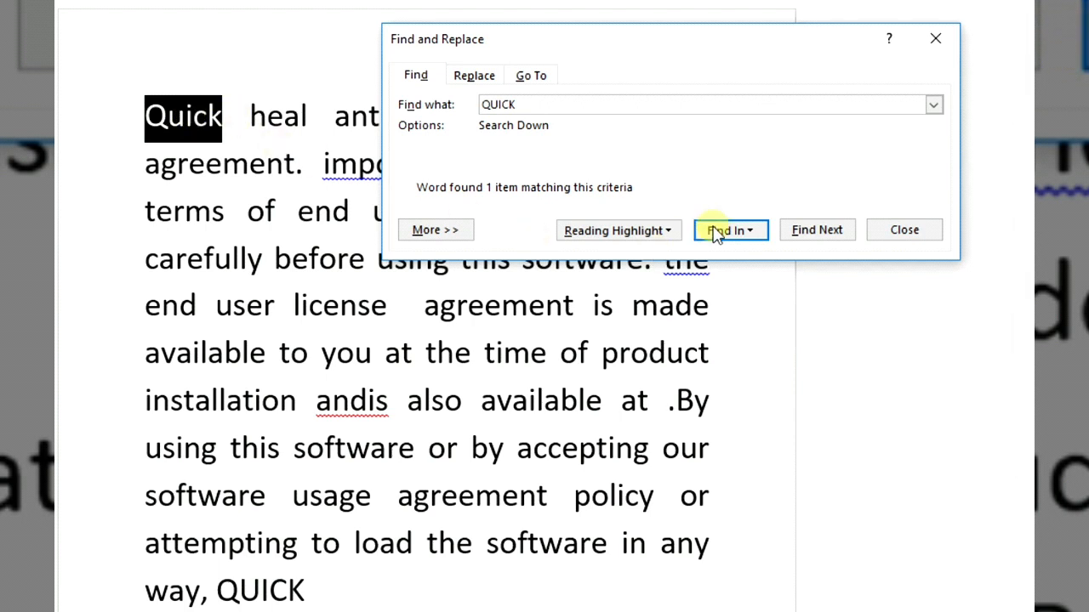
Find the next occurrence of QUICK and close the Find and Replace dialog
click(807, 234)
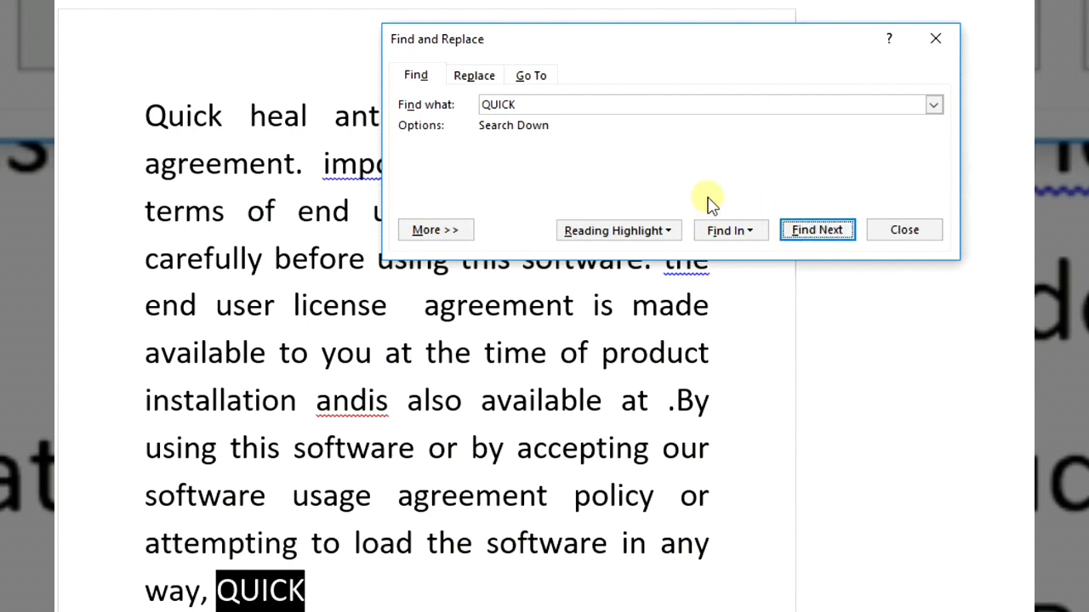
click(909, 231)
click(661, 367)
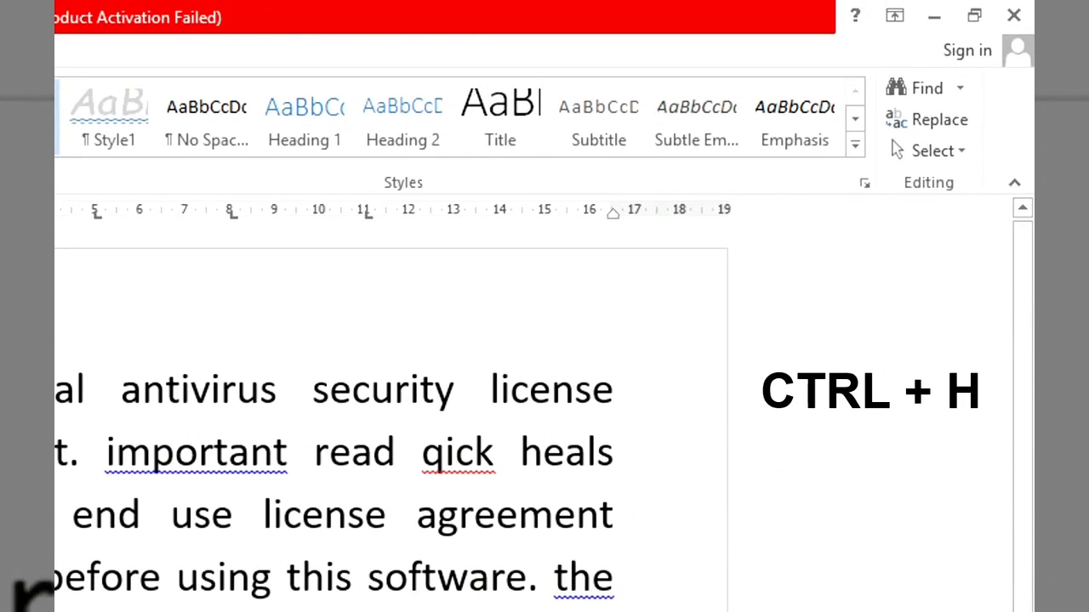
Set up a replacement of QUICK with a person's first name in capitals
click(940, 126)
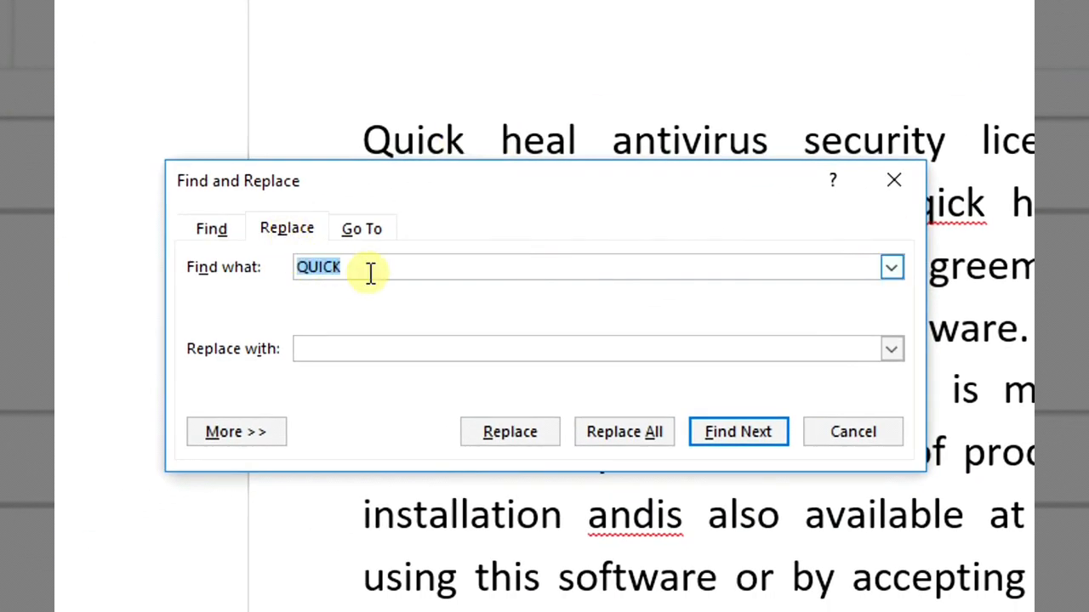
click(368, 272)
drag(363, 271, 292, 272)
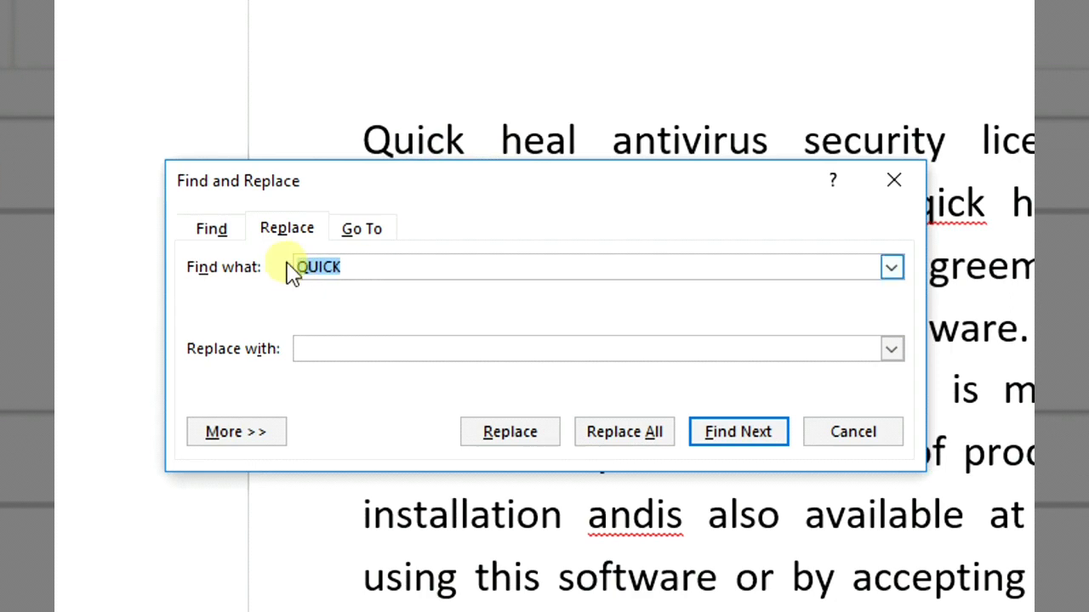
drag(428, 190, 475, 273)
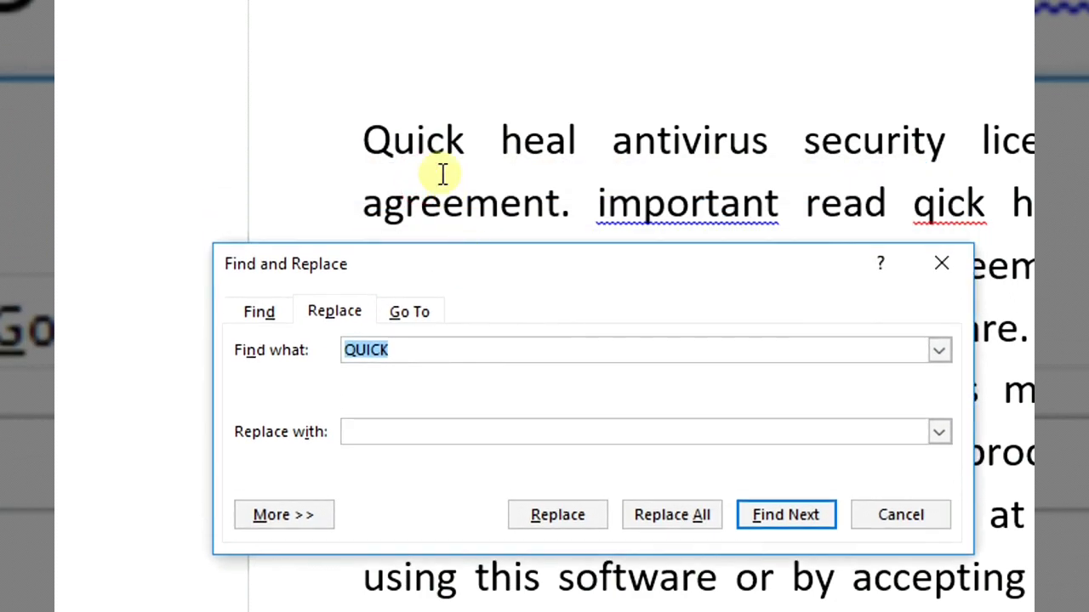
click(423, 350)
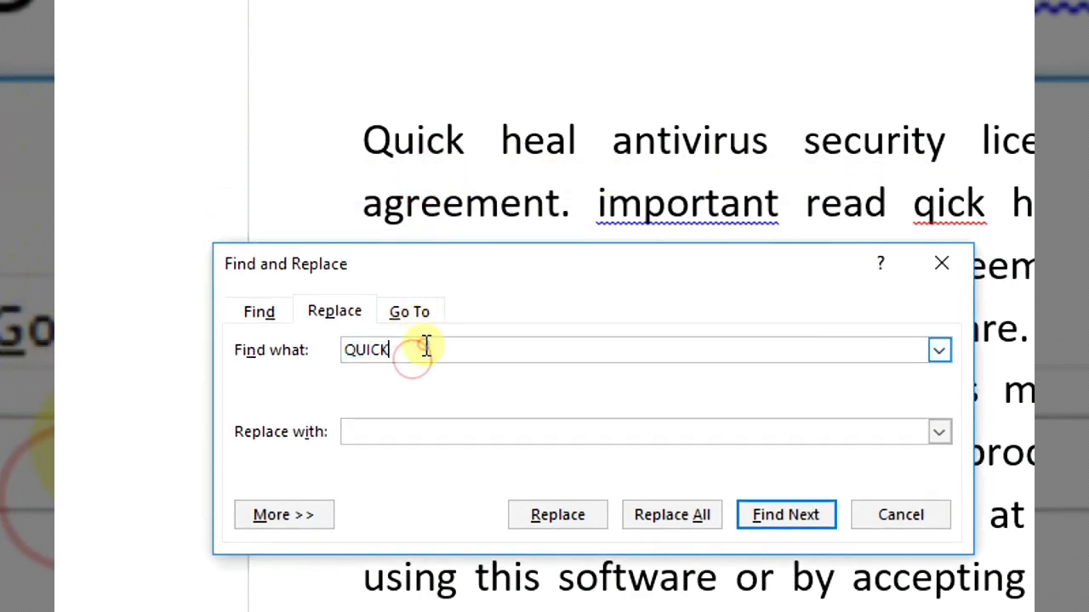
click(439, 430)
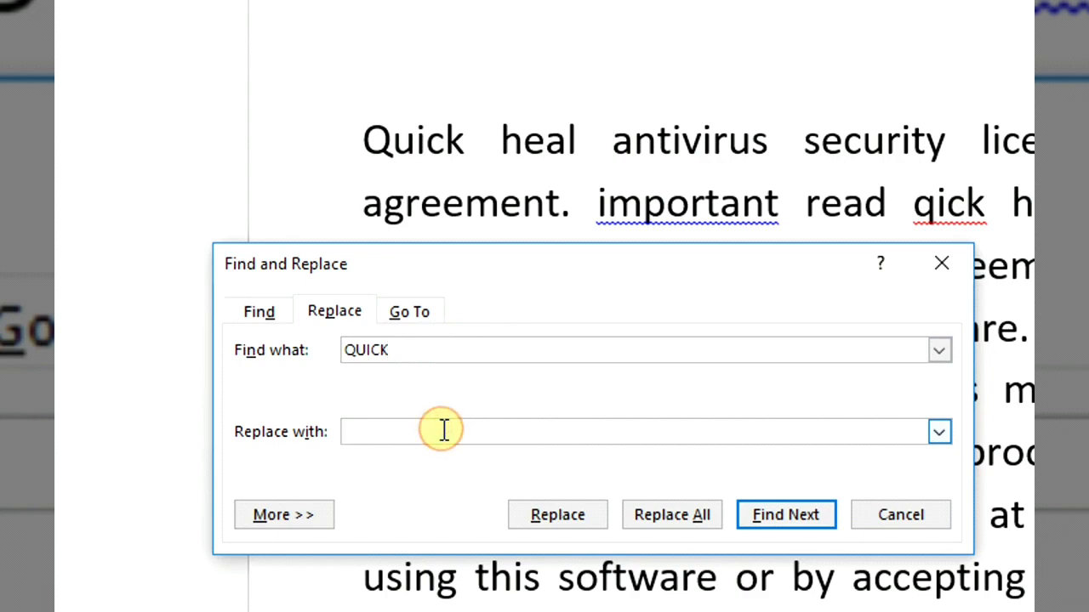
text(AK)
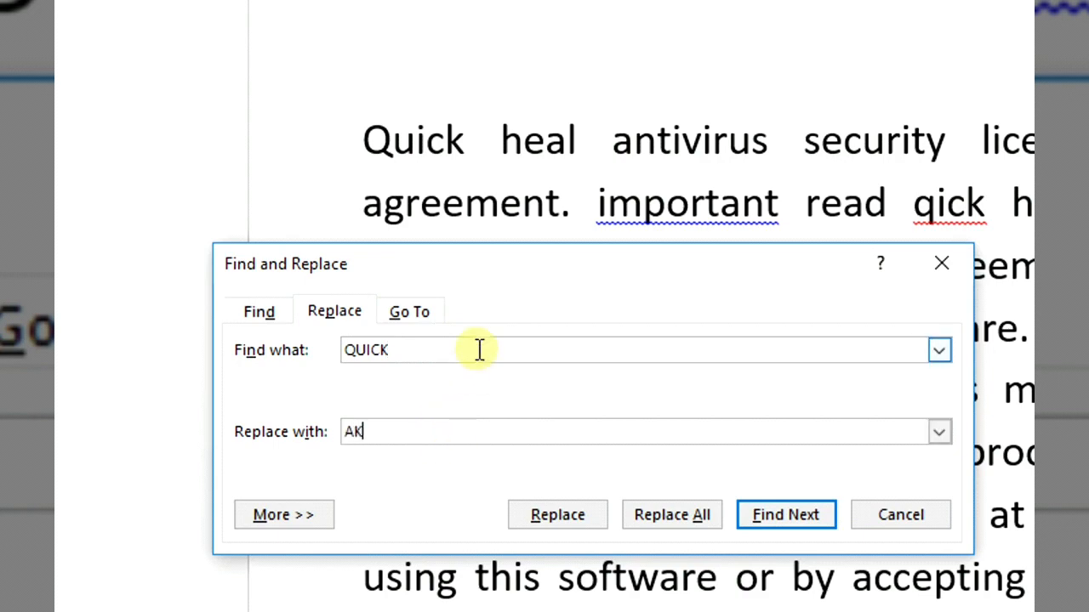
key(BackSpace)
text(NKITA)
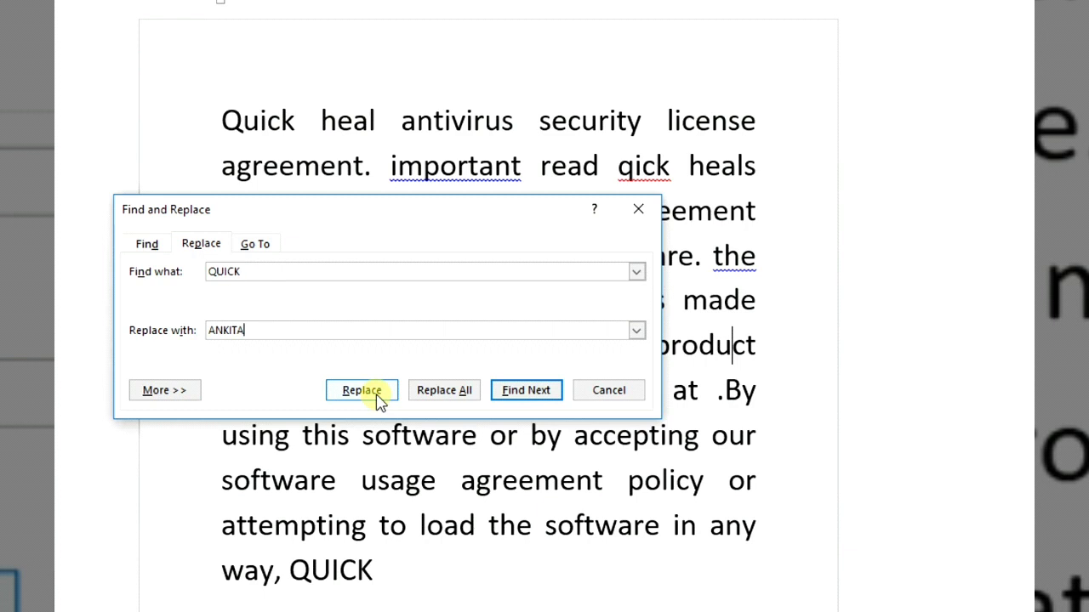
Replace all occurrences of QUICK in the document and close the Find and Replace dialog
click(441, 397)
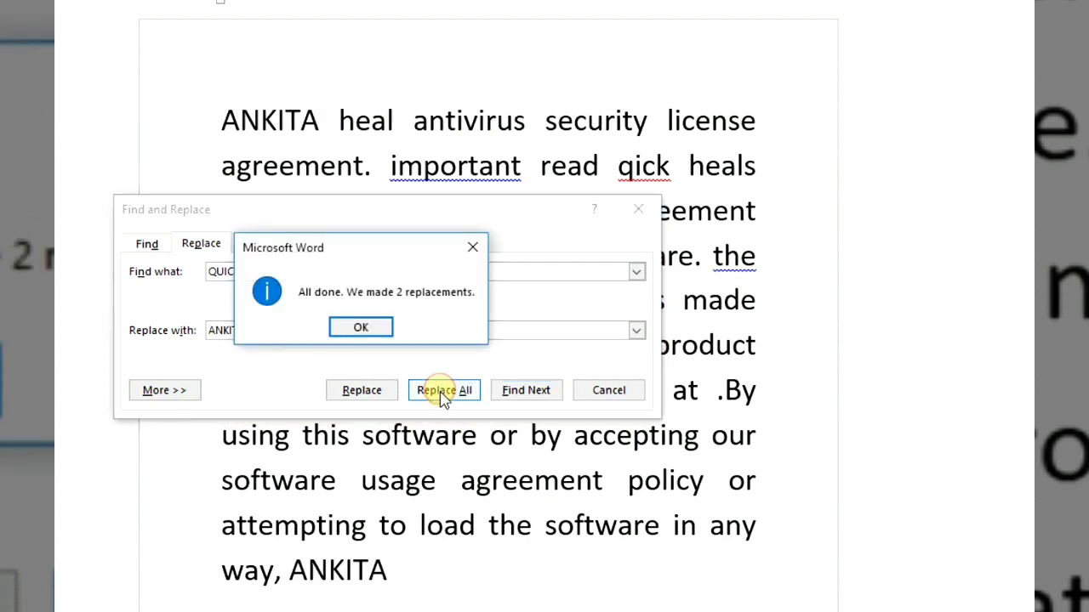
click(377, 330)
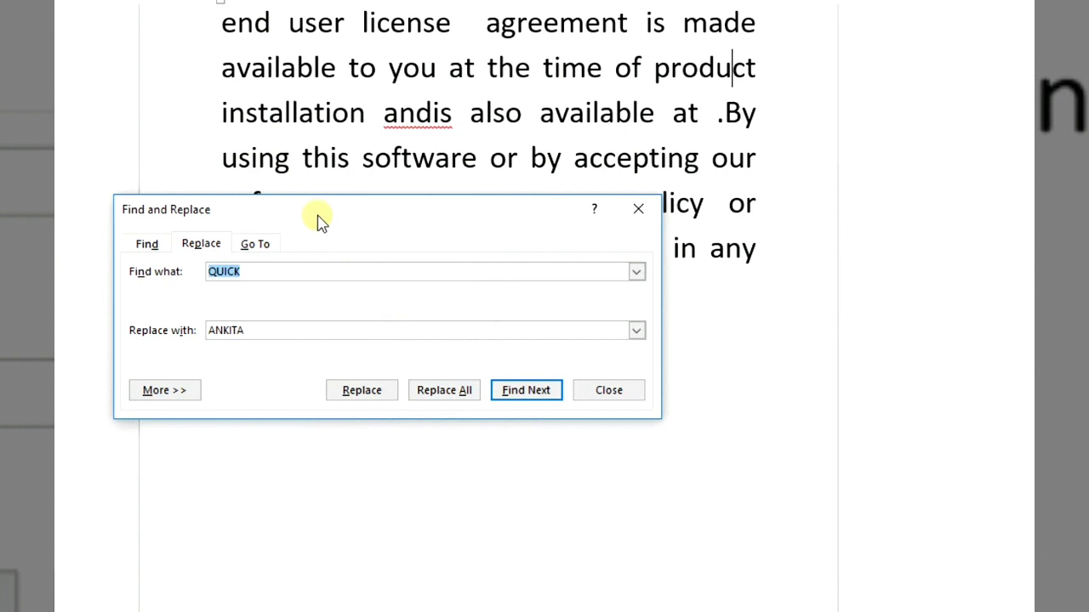
scroll(459, 140, up, 2)
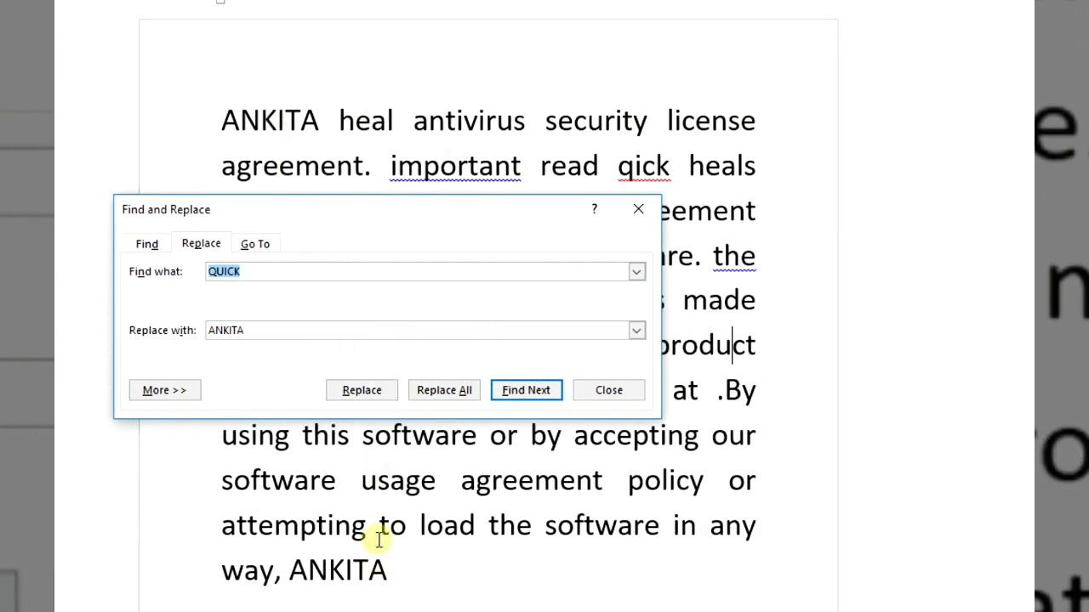
click(623, 396)
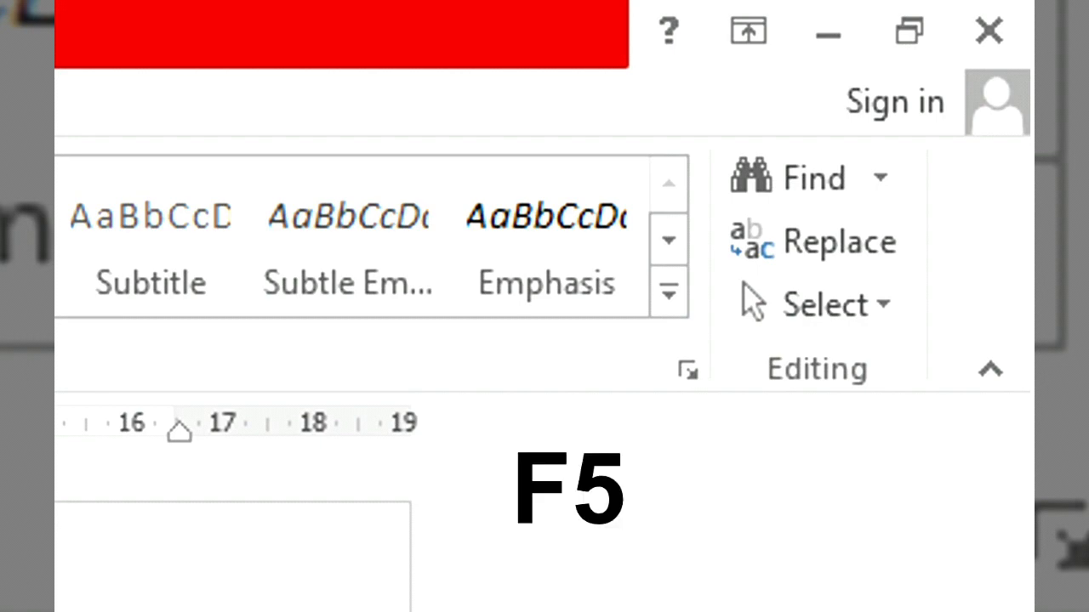
Examine the kinds of targets available in Go To, and close the dialog
key(F5)
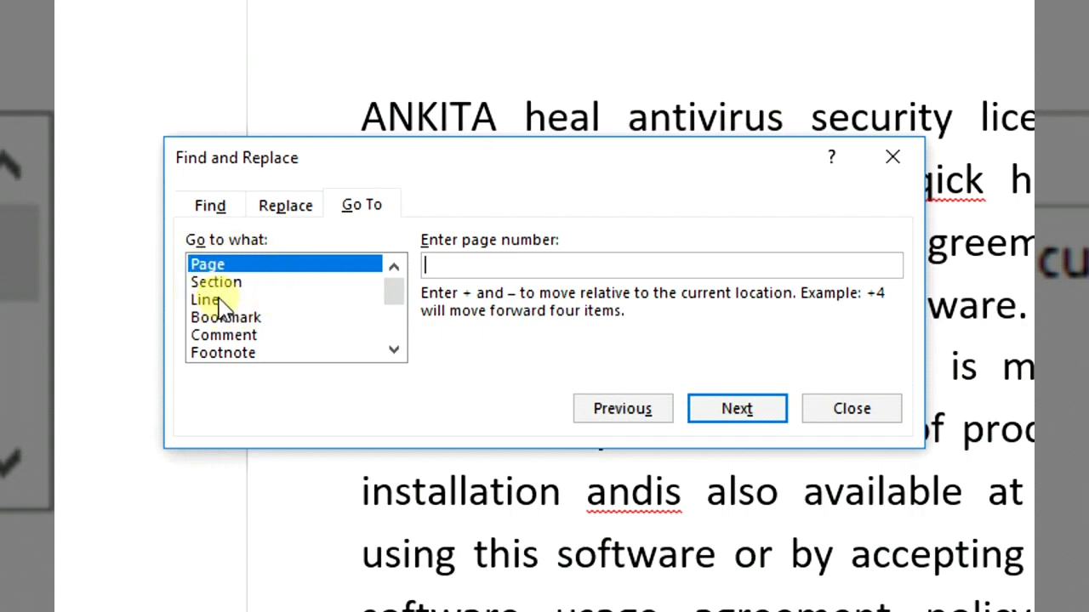
scroll(263, 319, down, 1)
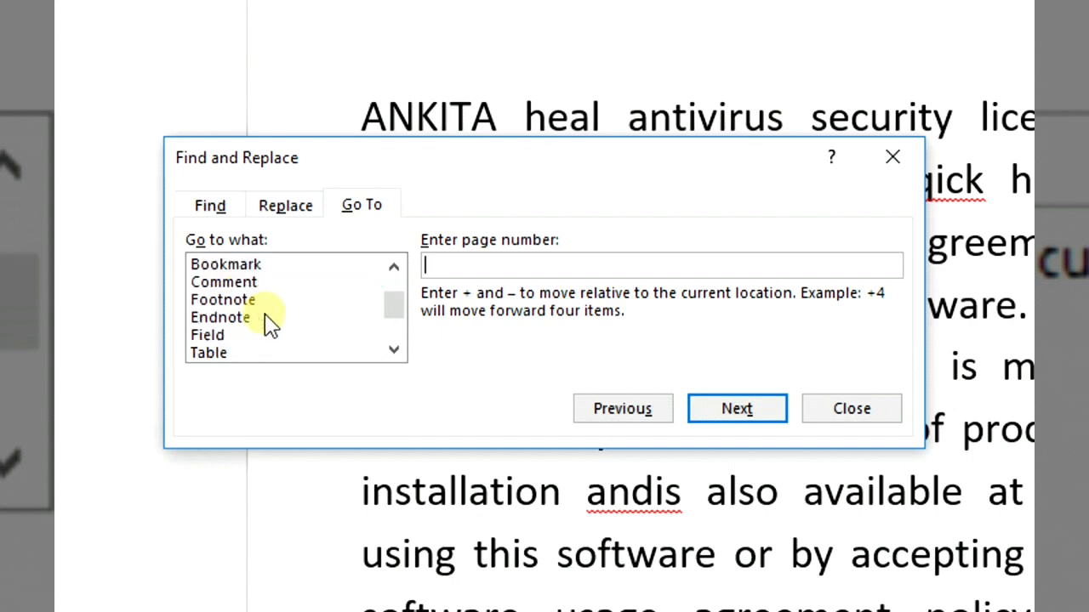
scroll(266, 324, down, 2)
scroll(272, 336, up, 3)
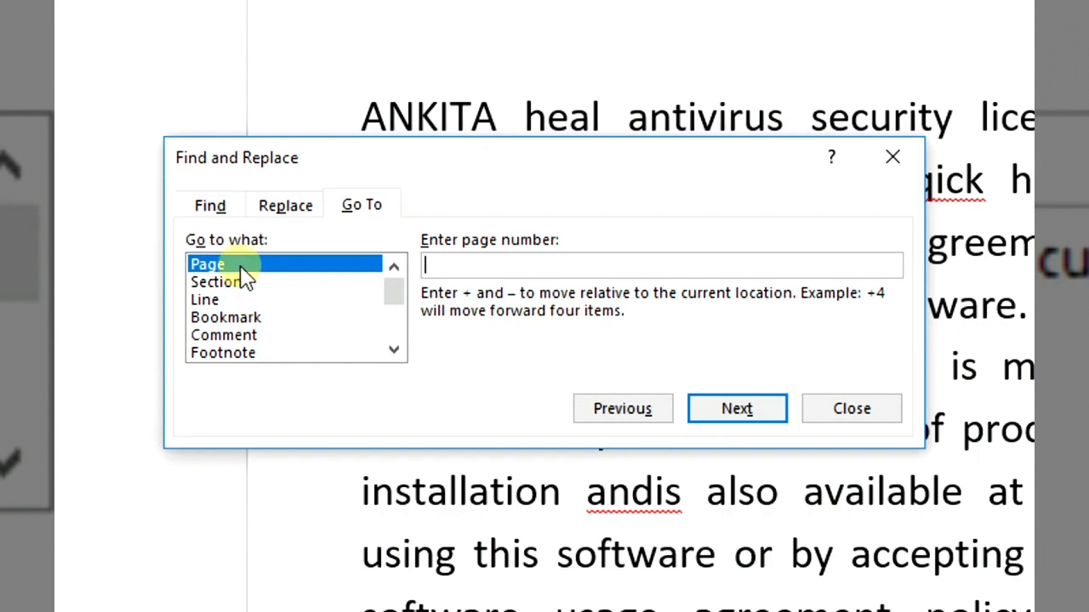
click(817, 411)
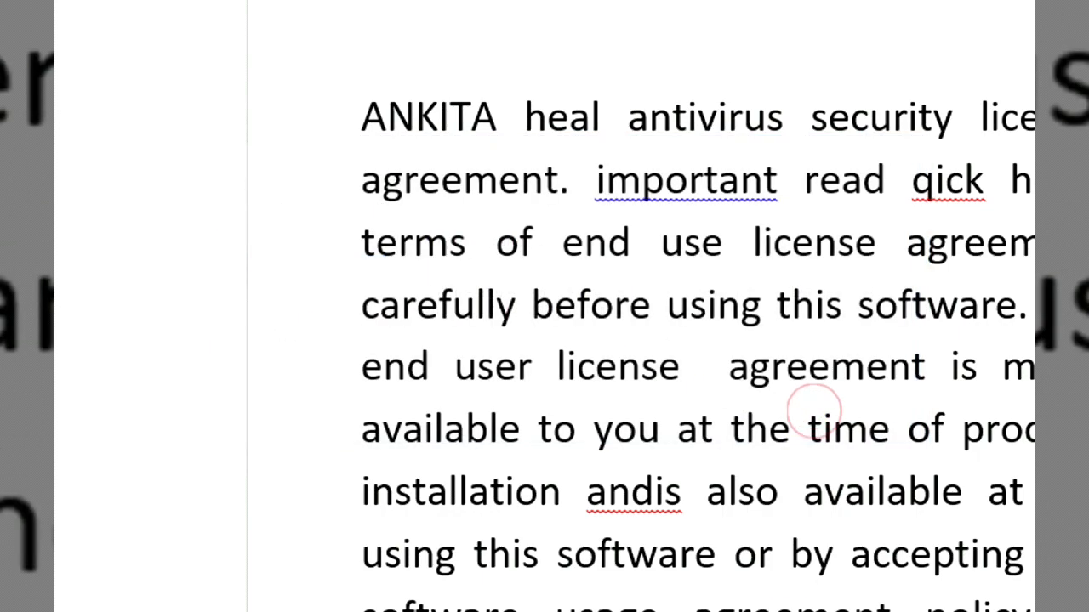
Add blank lines below the text to reach a second page, and enter 2 there
key(Return)
key(Return)
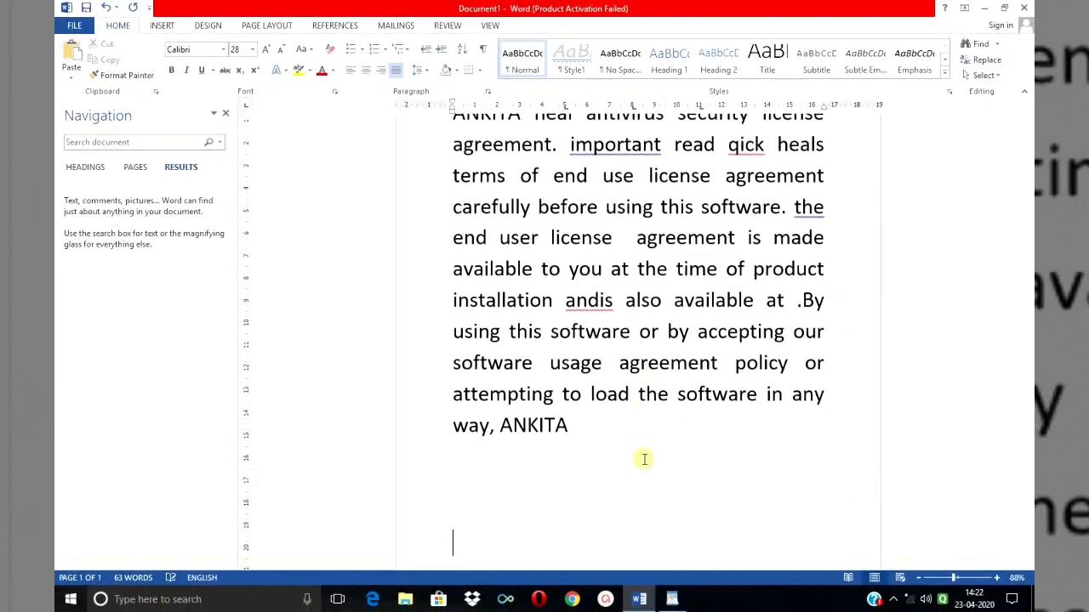
key(Return)
key(Return)
key(Return)
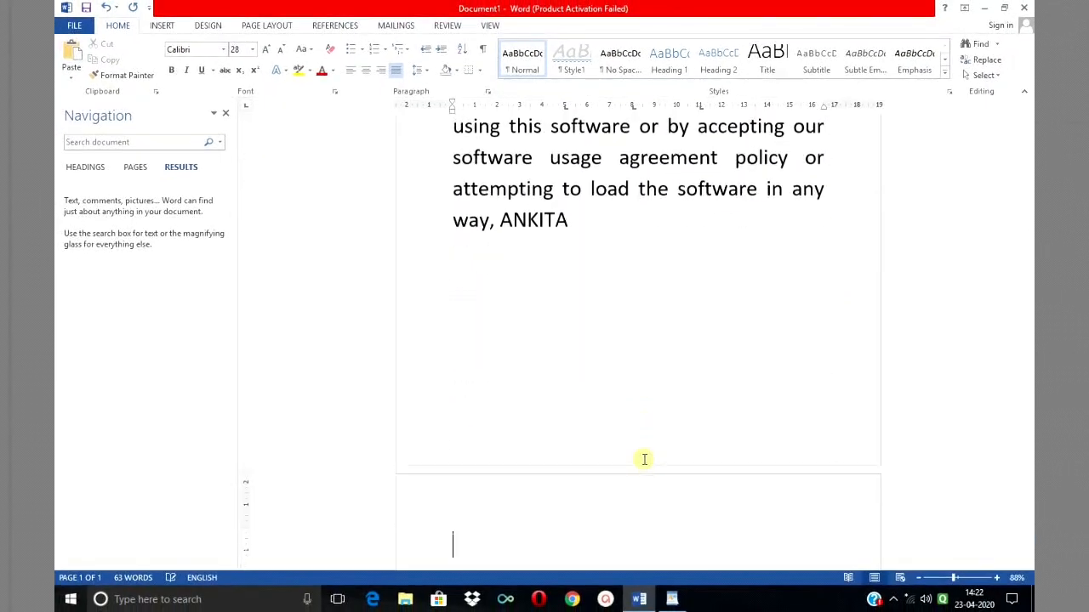
text(2)
Add blank lines below the 2 to reach a third page, and enter 3 there
key(Return)
key(Return)
key(Return)
key(Return)
key(Return)
key(Return)
key(Return)
key(Return)
key(Return)
key(Return)
key(Return)
key(Return)
key(Return)
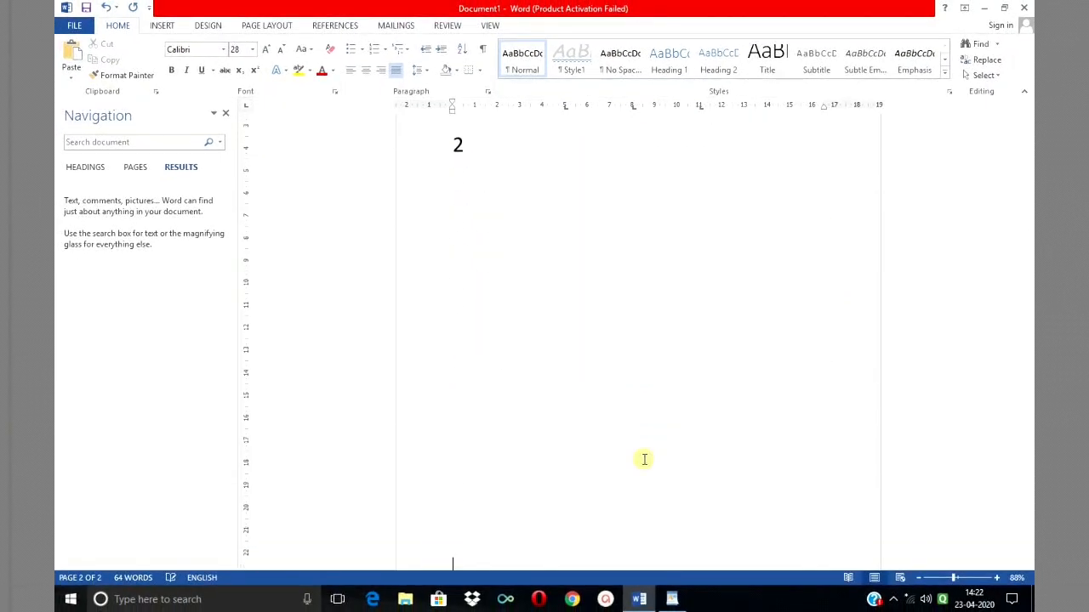
text(3)
Add blank lines below the 3 to reach a fourth page, and enter 4 there
key(Return)
key(Return)
key(Return)
key(Return)
key(Return)
key(Return)
key(Return)
key(Return)
key(Return)
key(Return)
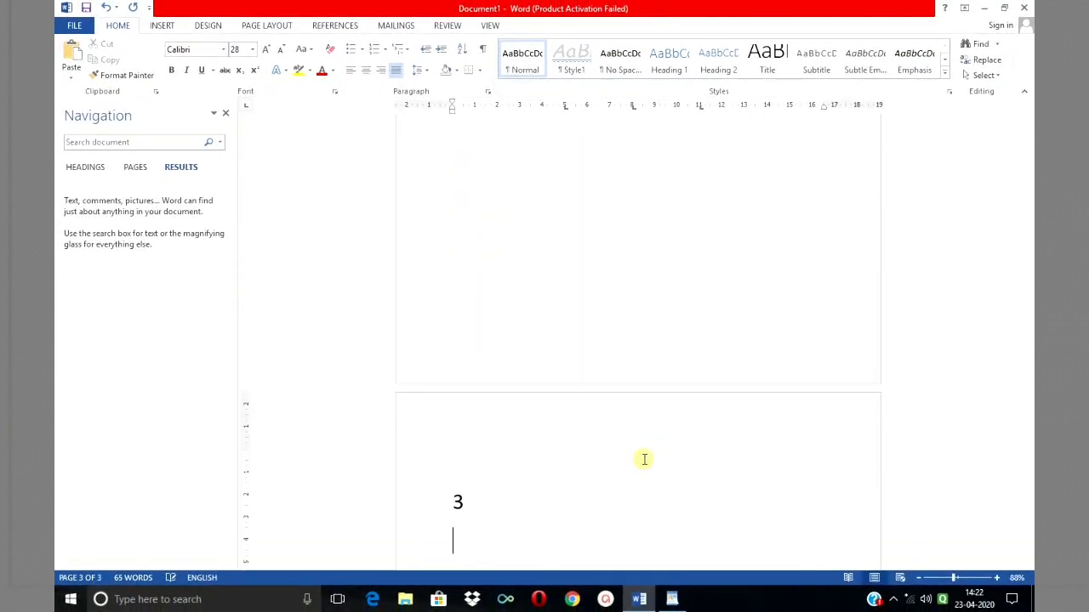
key(Return)
key(Return)
key(Return)
key(Return)
key(Return)
key(Return)
text(4)
Place the cursor in the first page's text and go forward two pages with the relative page number +2
scroll(642, 451, up, 15)
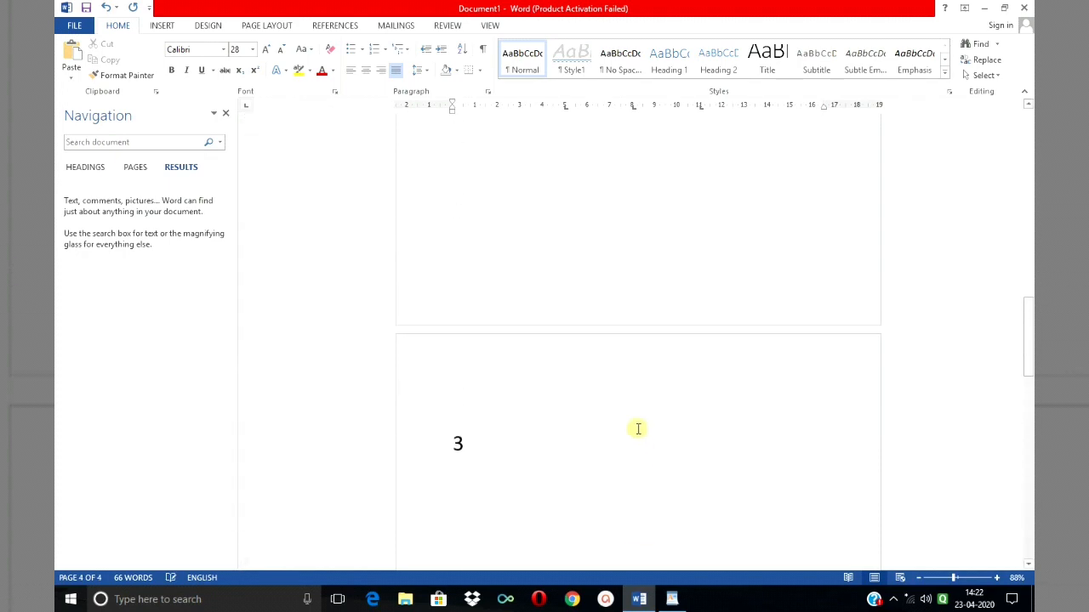
scroll(638, 429, up, 10)
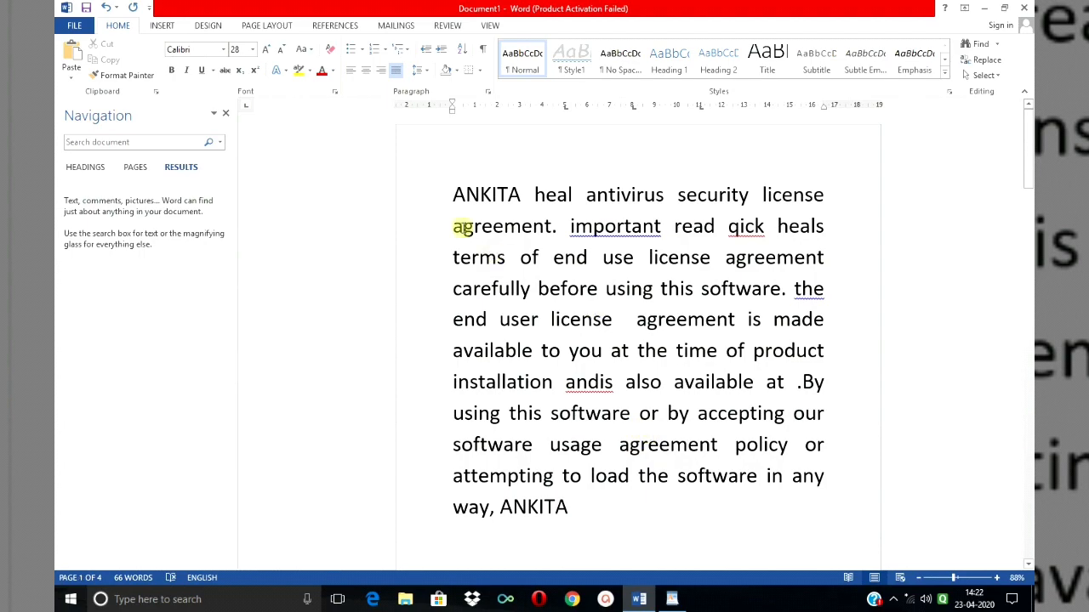
click(461, 224)
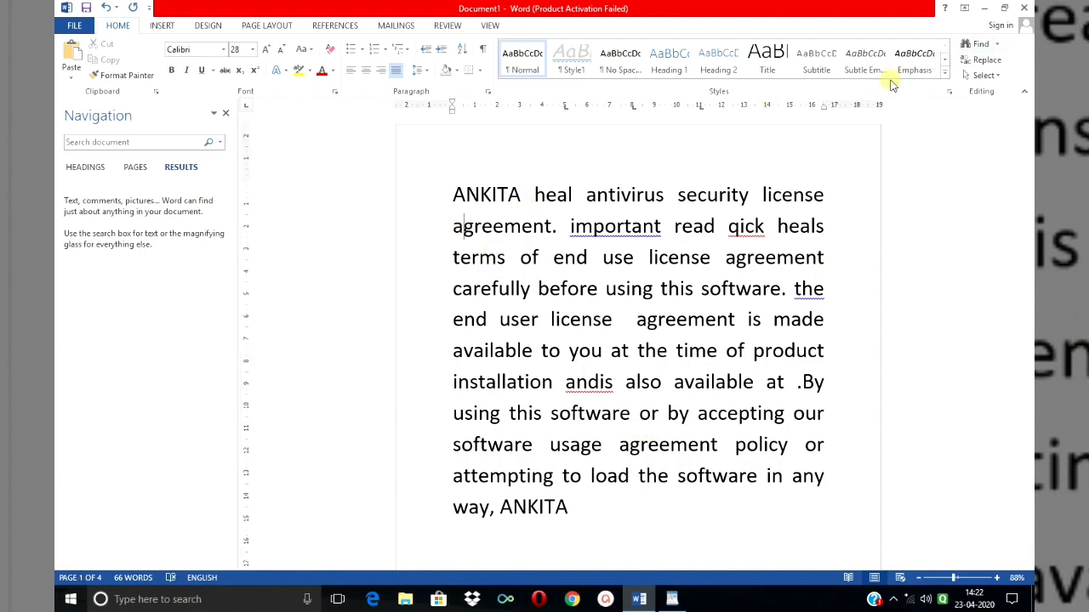
key(ctrl+g)
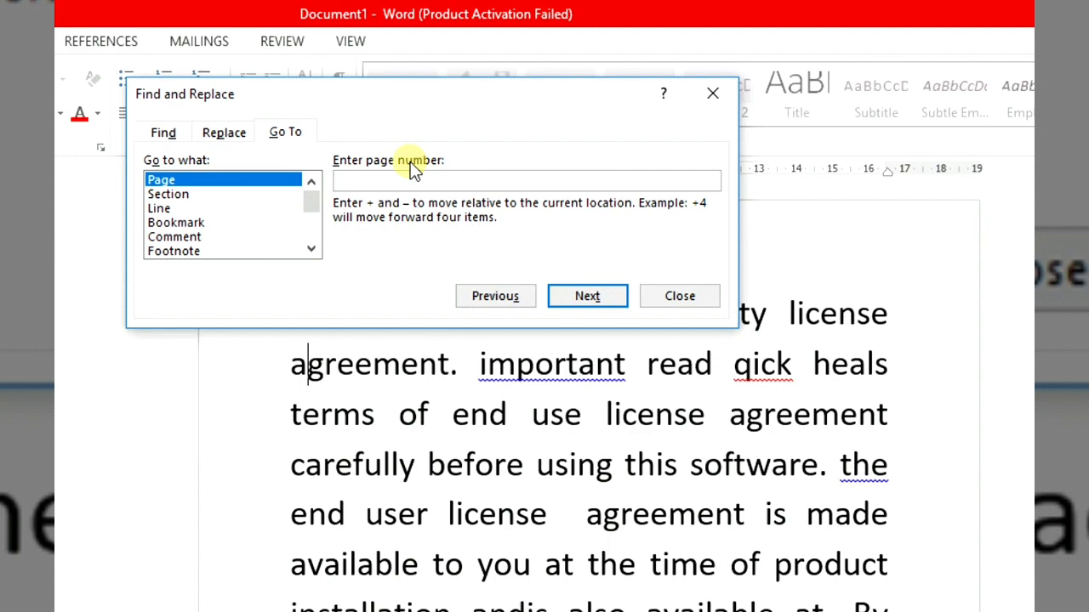
text(+)
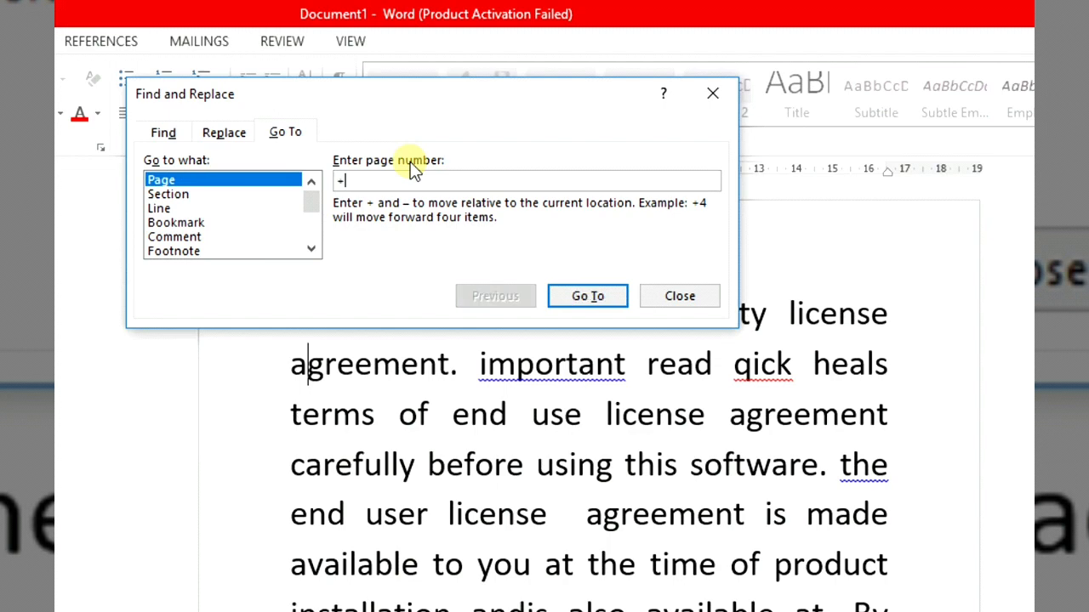
text(2)
click(588, 296)
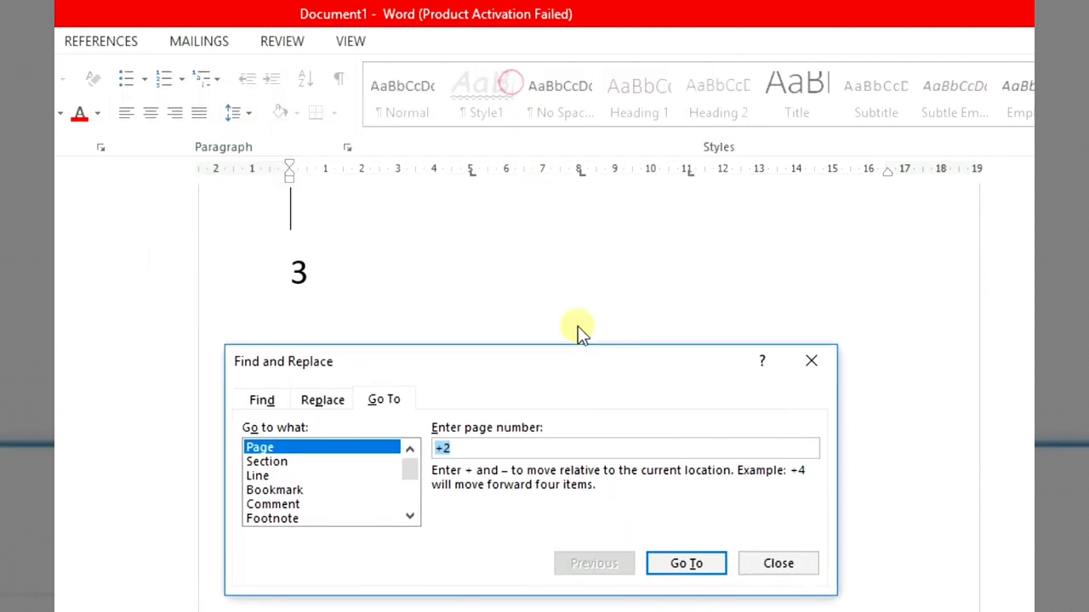
Go back two pages using the relative page number -2
click(443, 448)
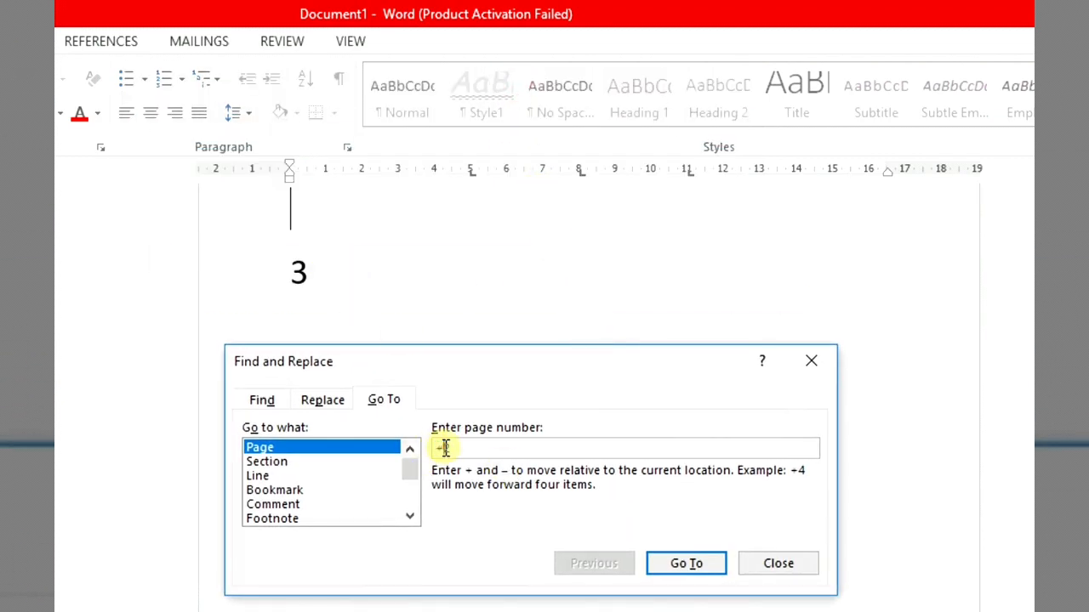
key(BackSpace)
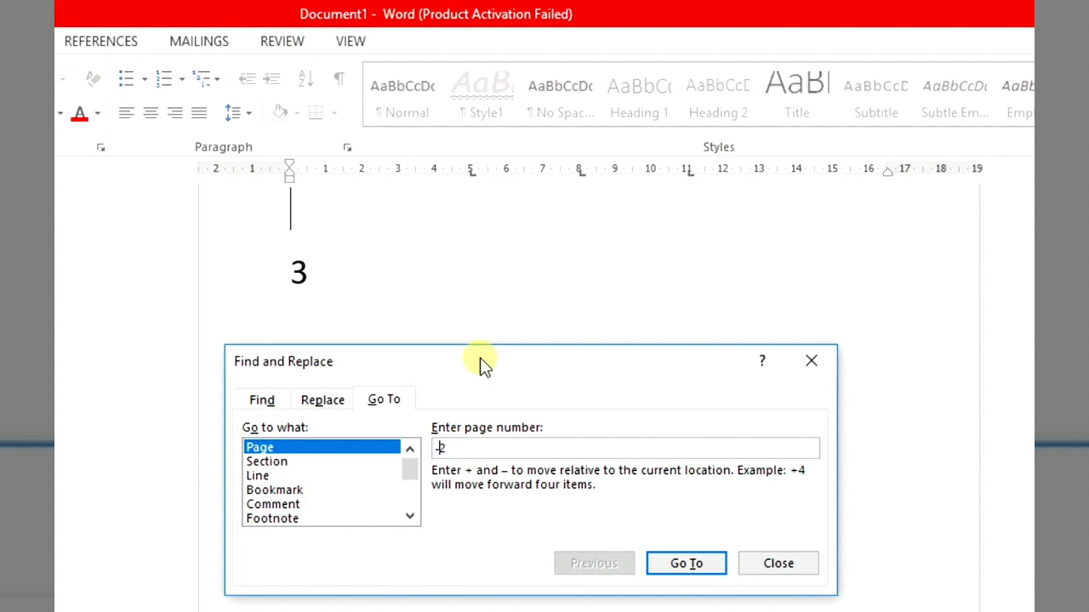
key(Return)
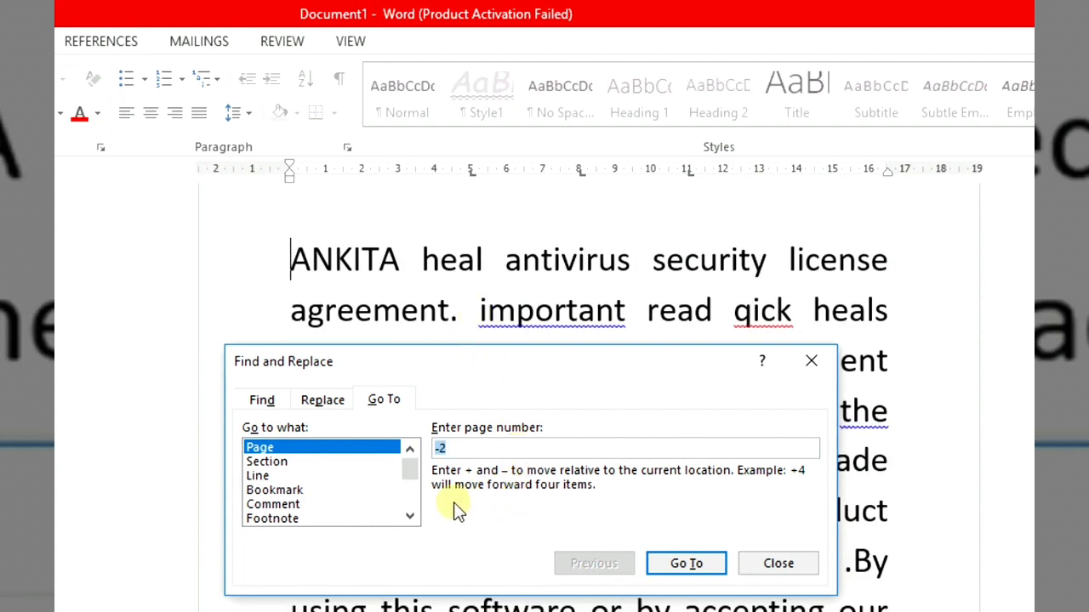
Switch the Go To target to Line and move forward three lines with +3
click(308, 477)
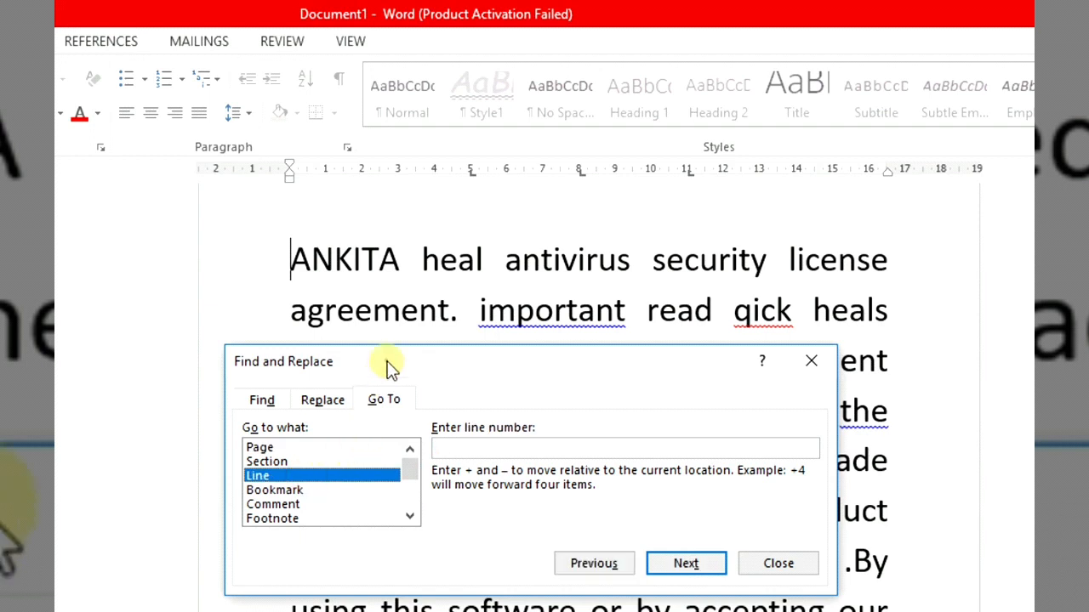
drag(386, 361, 554, 418)
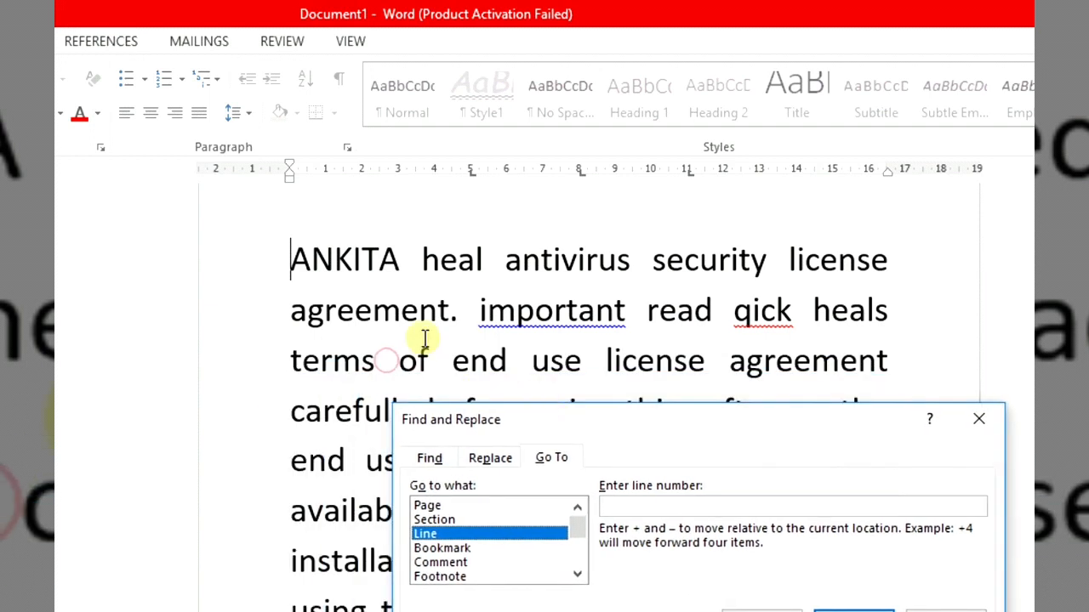
click(644, 503)
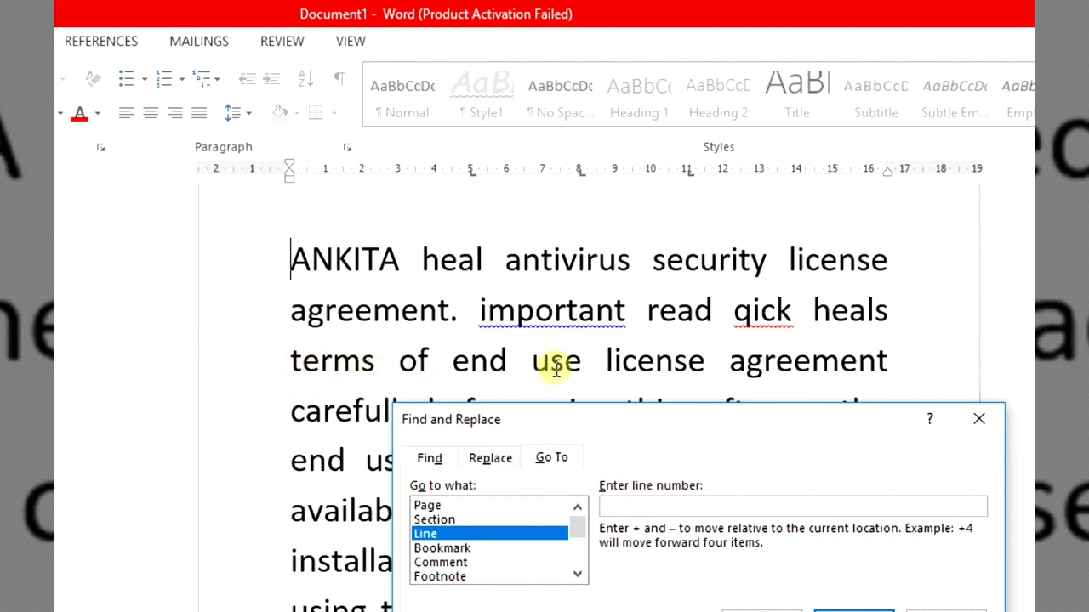
text(+3)
key(Return)
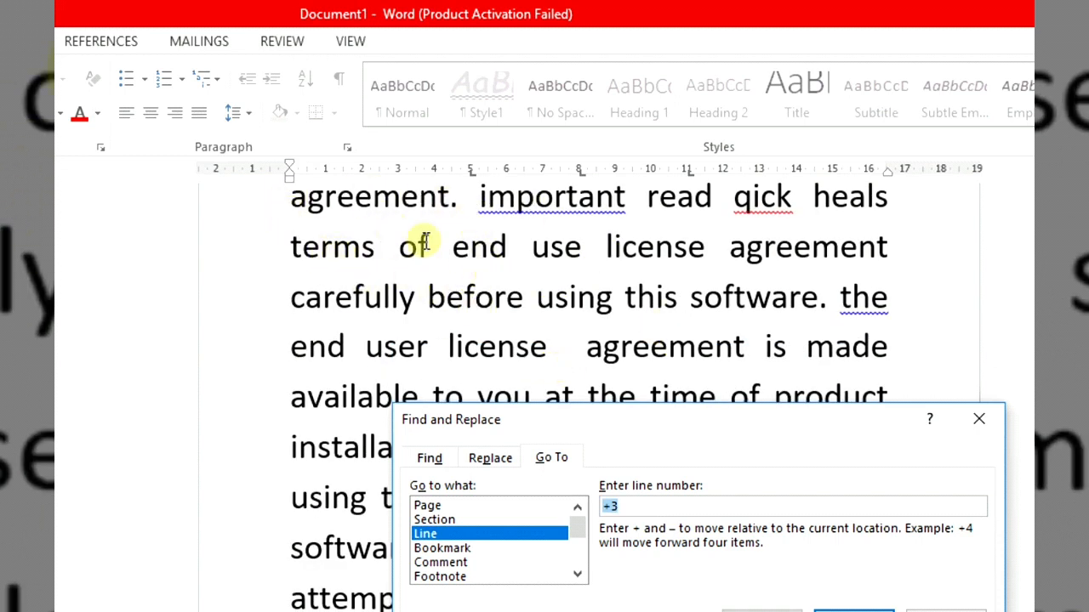
Go back two lines with the relative line number -2 and close the dialog
click(628, 506)
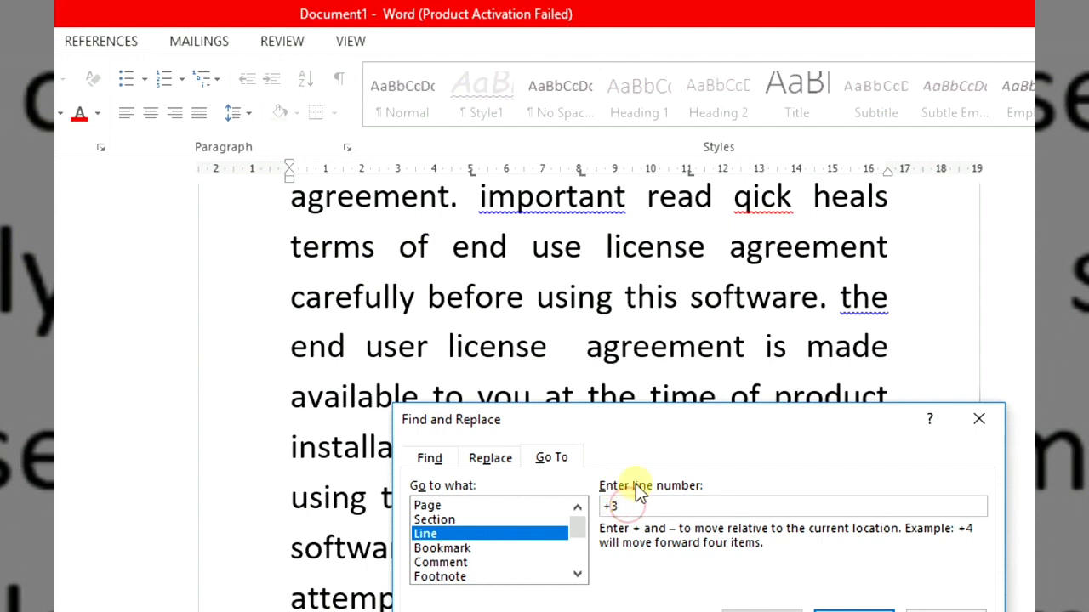
key(BackSpace)
key(BackSpace)
text(-2)
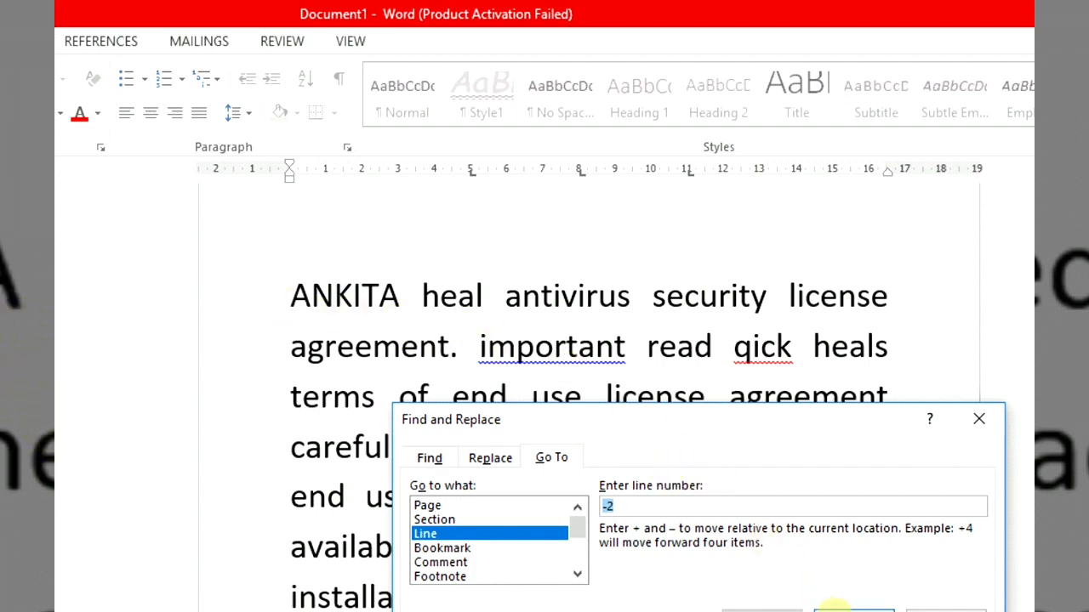
click(923, 607)
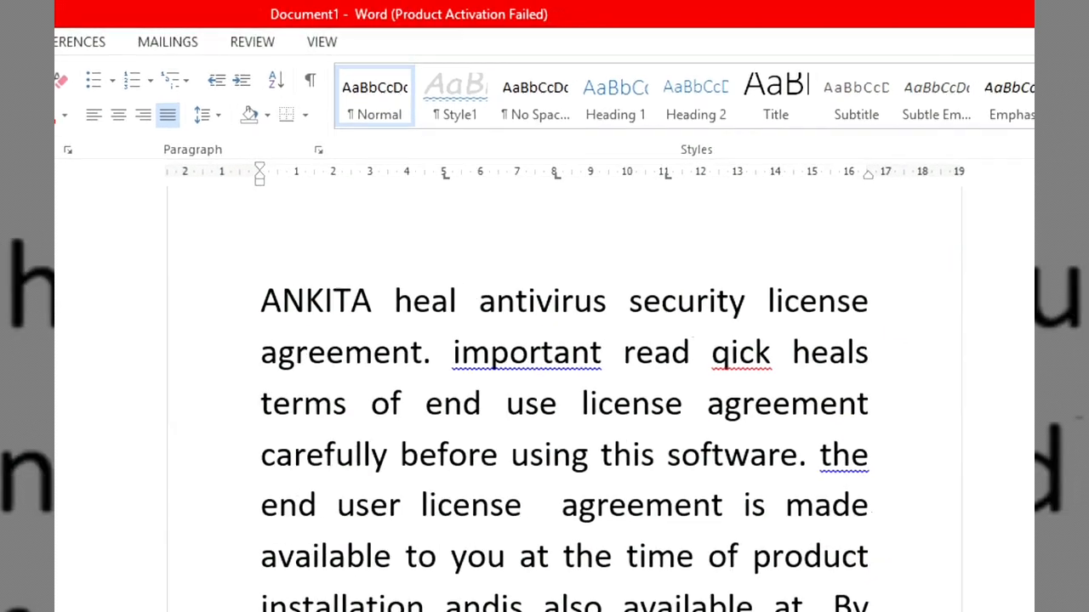
Select all the text in the document with Select All and deselect it
click(962, 153)
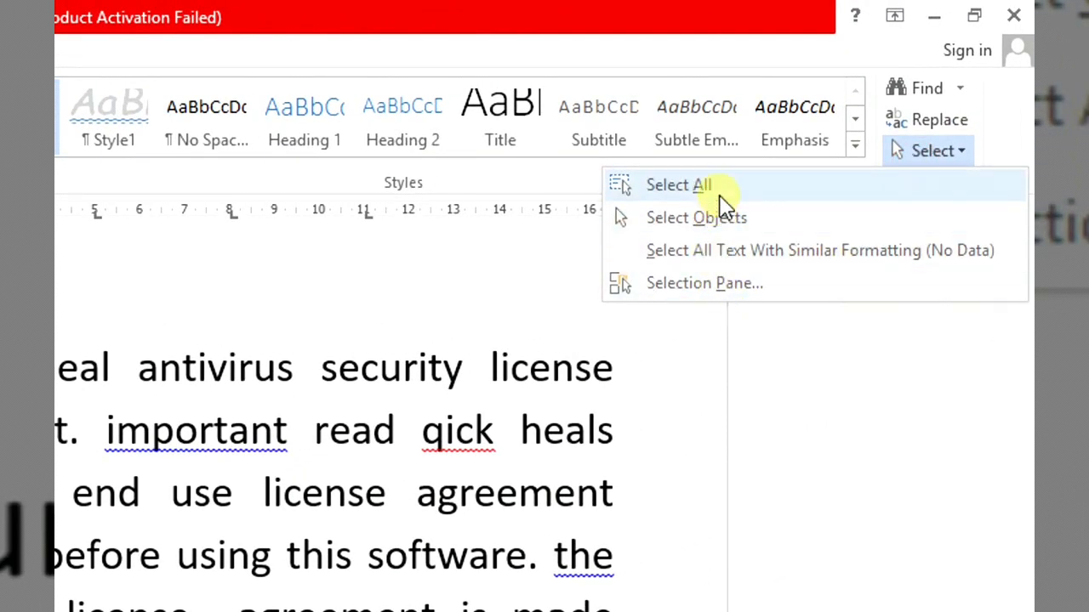
click(204, 406)
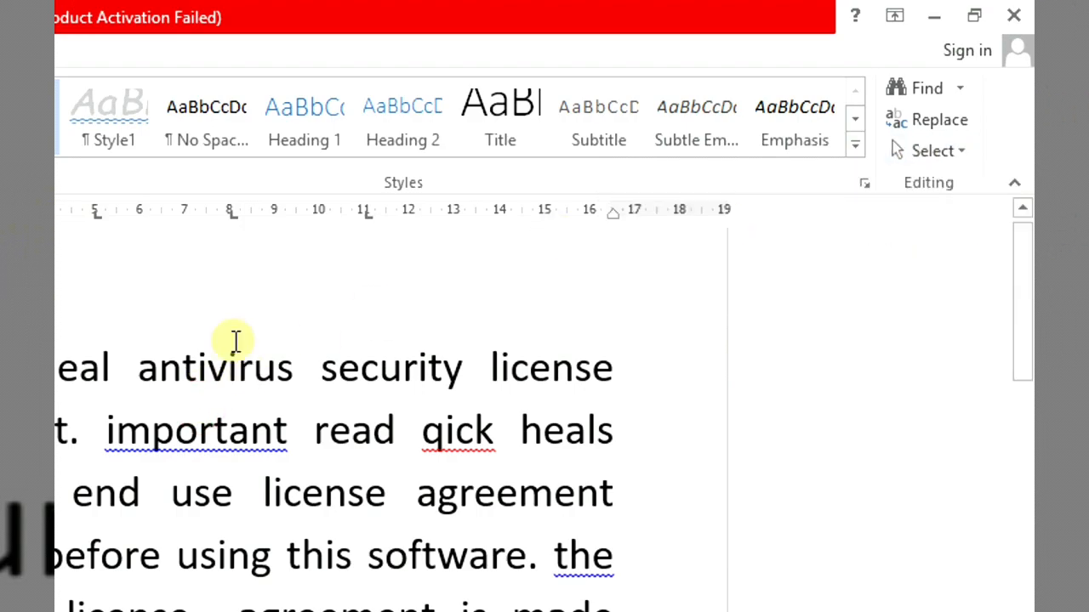
key(ctrl+a)
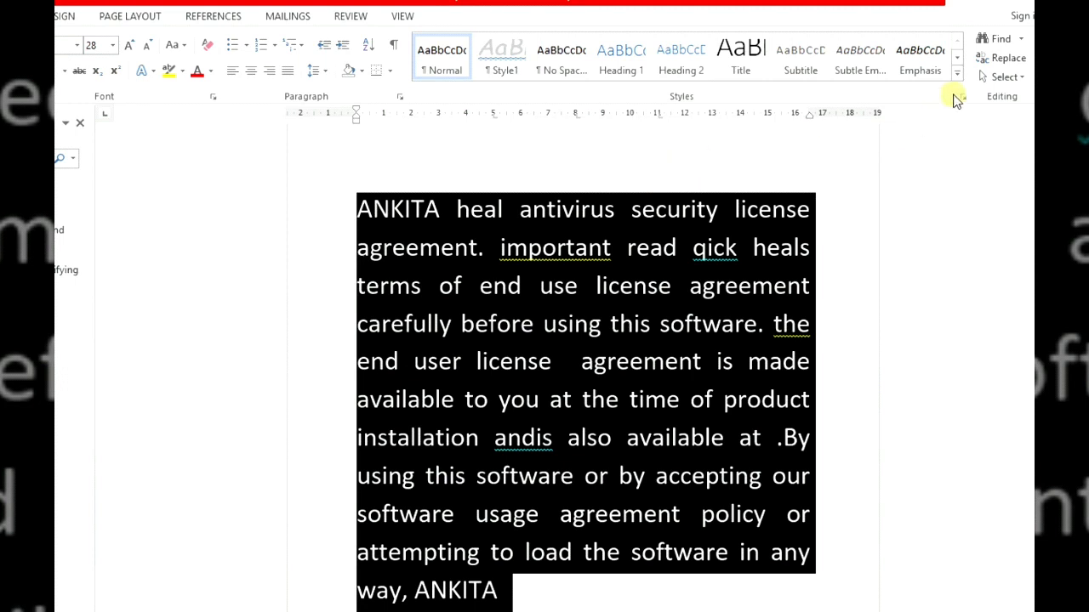
click(997, 78)
click(980, 100)
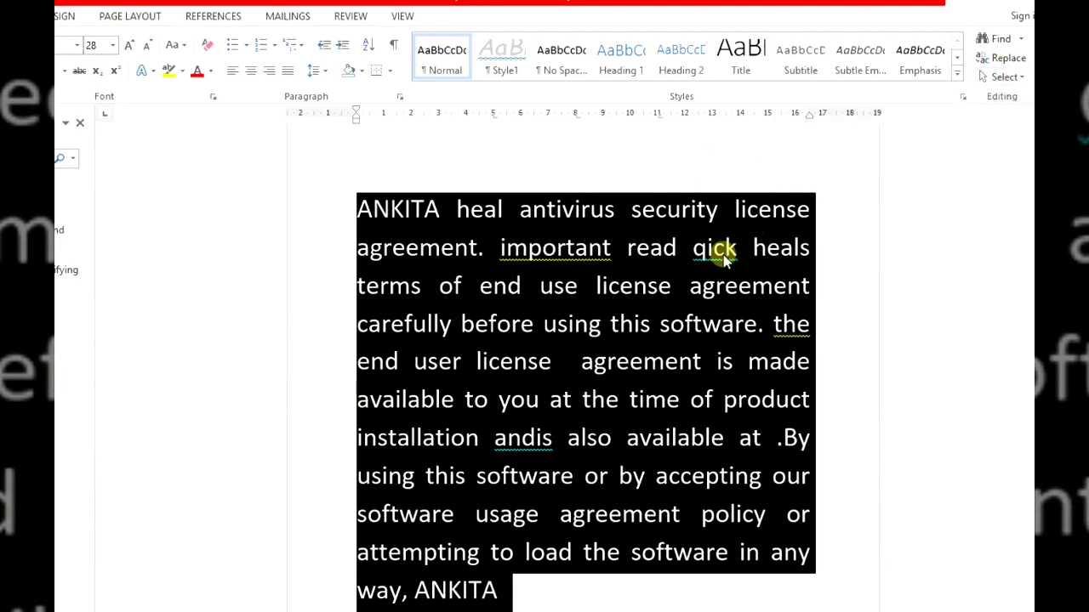
click(712, 277)
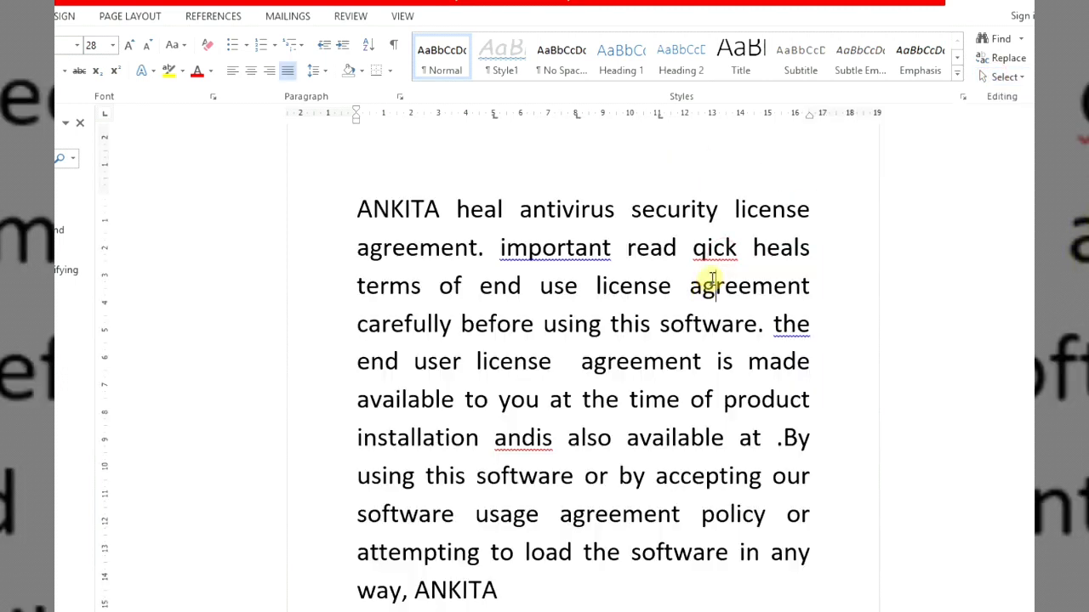